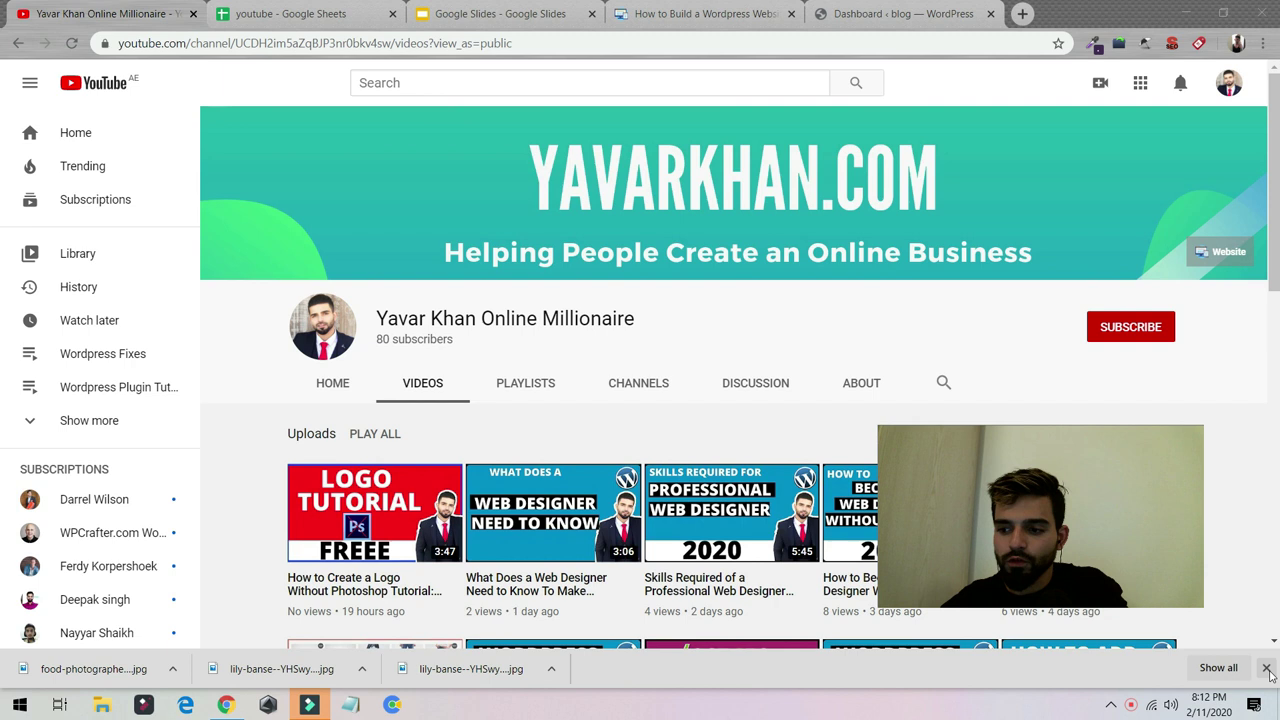
- Dismiss the Chrome downloads bar over the YouTube channel's Videos page
left_click(1266, 668)
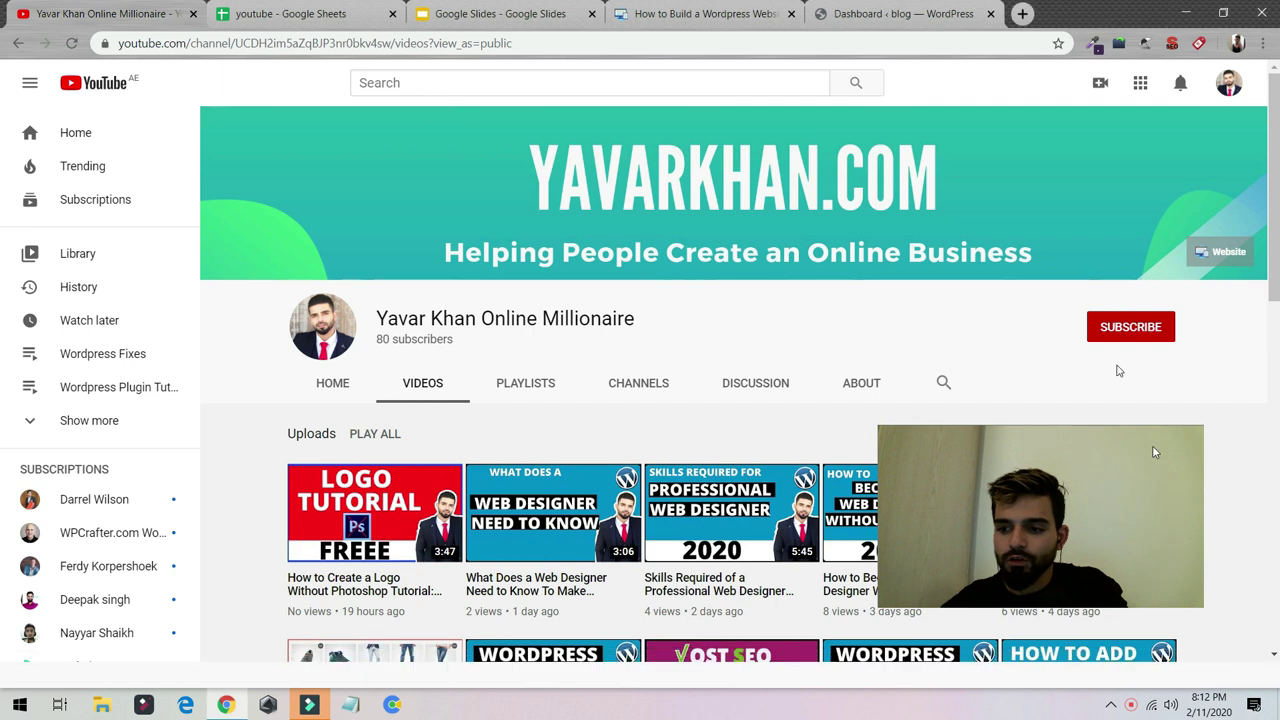
triple_click(994, 331)
left_click(996, 332)
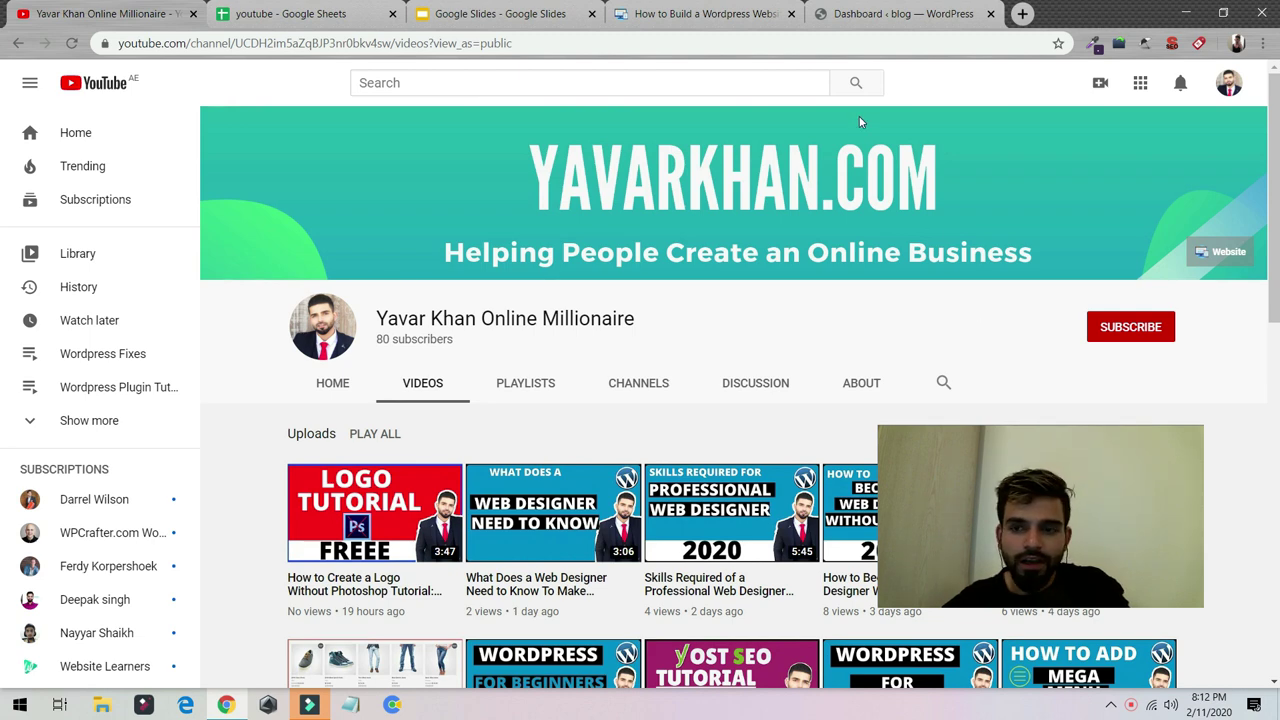
- Switch to the 'Dashboard ‹ blog — WordPress' tab to bring up the admin Dashboard
left_click(742, 13)
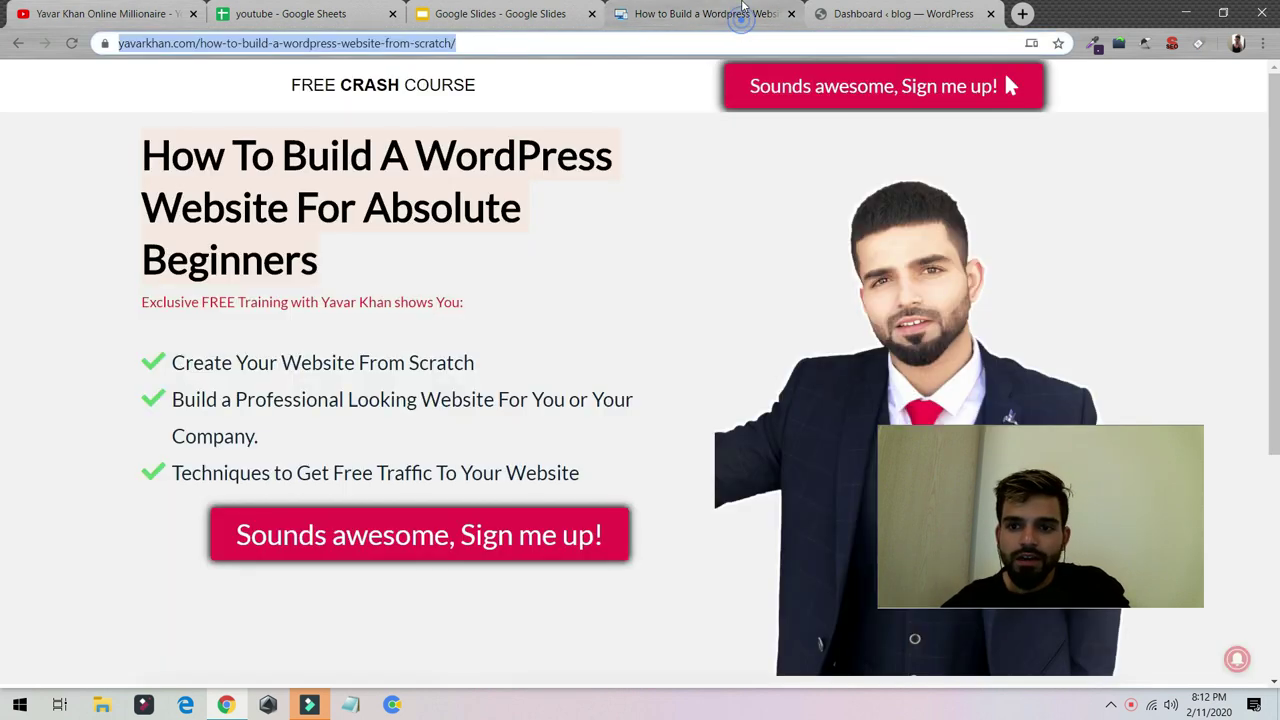
left_click(895, 13)
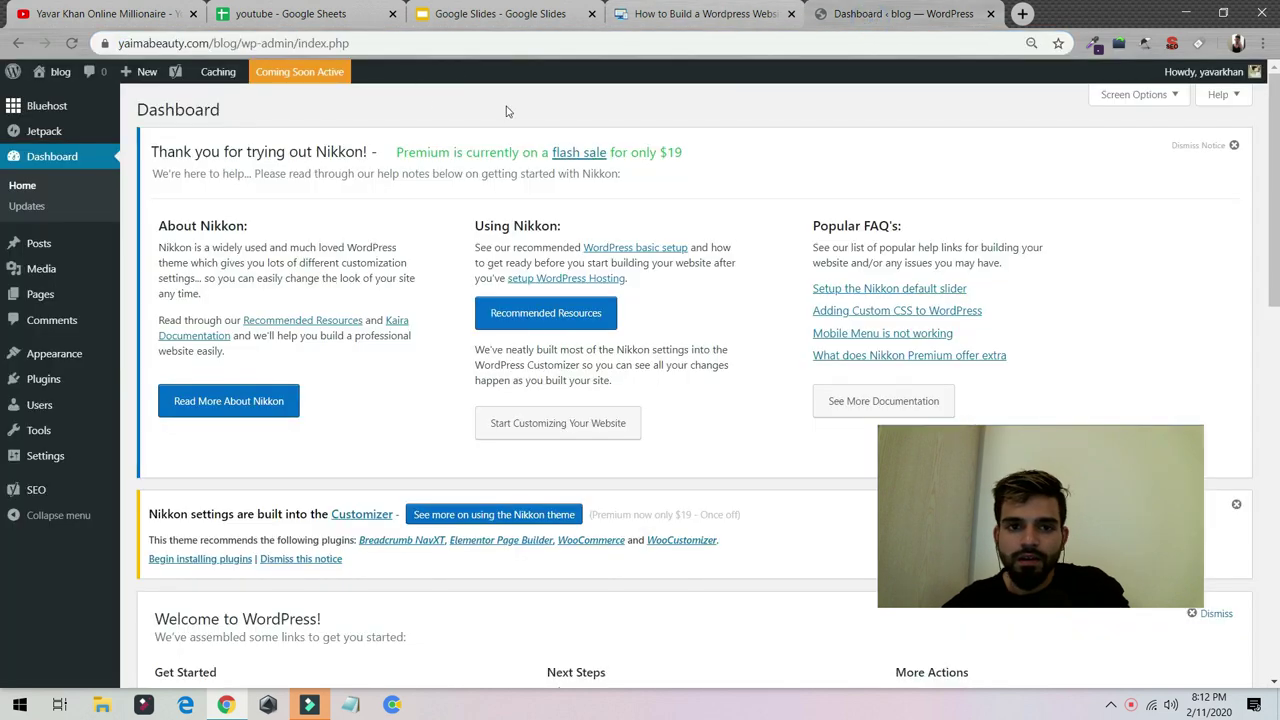
mouse_move(107, 122)
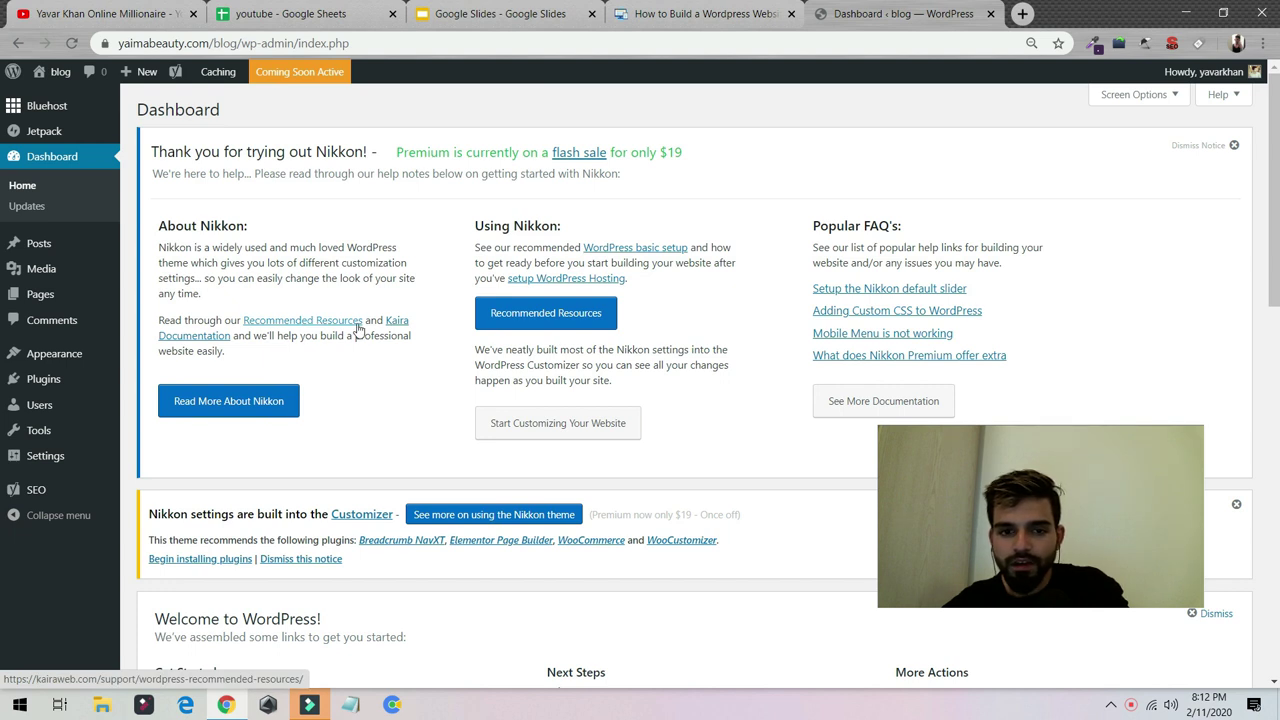
mouse_move(45, 354)
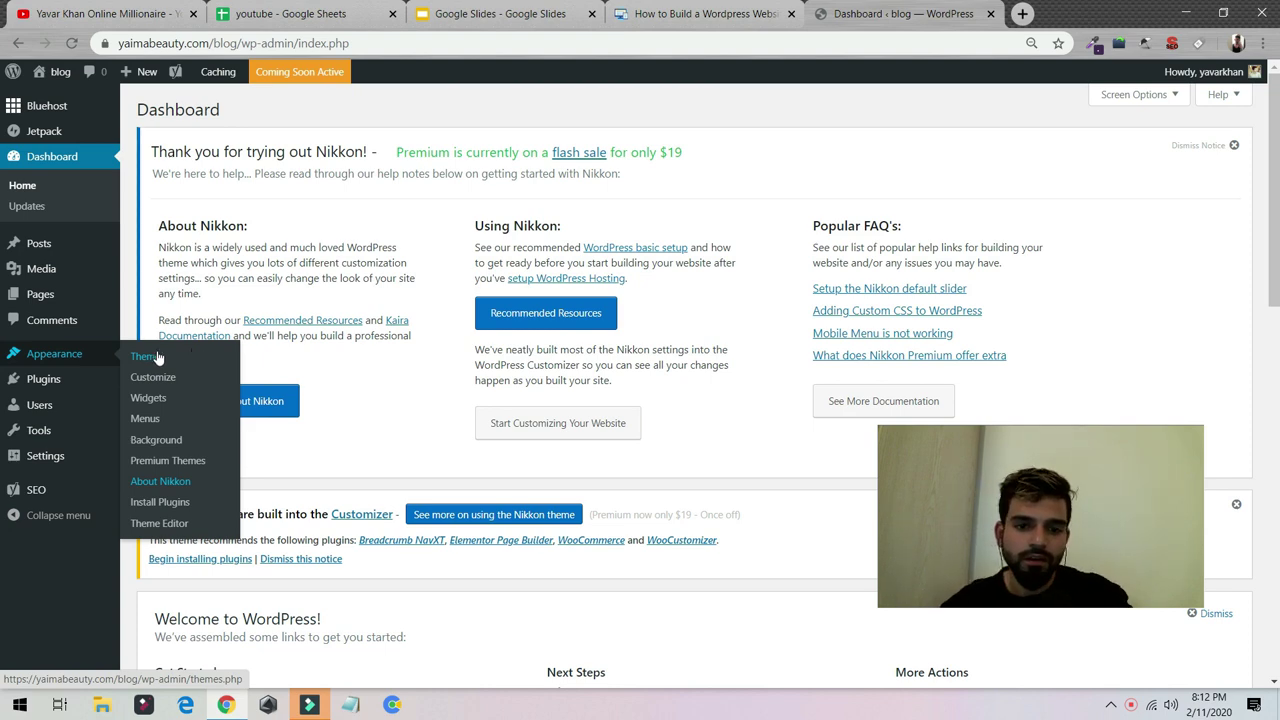
- Go to Appearance > Themes > Add New and search the theme directory for 'astra'
left_click(145, 357)
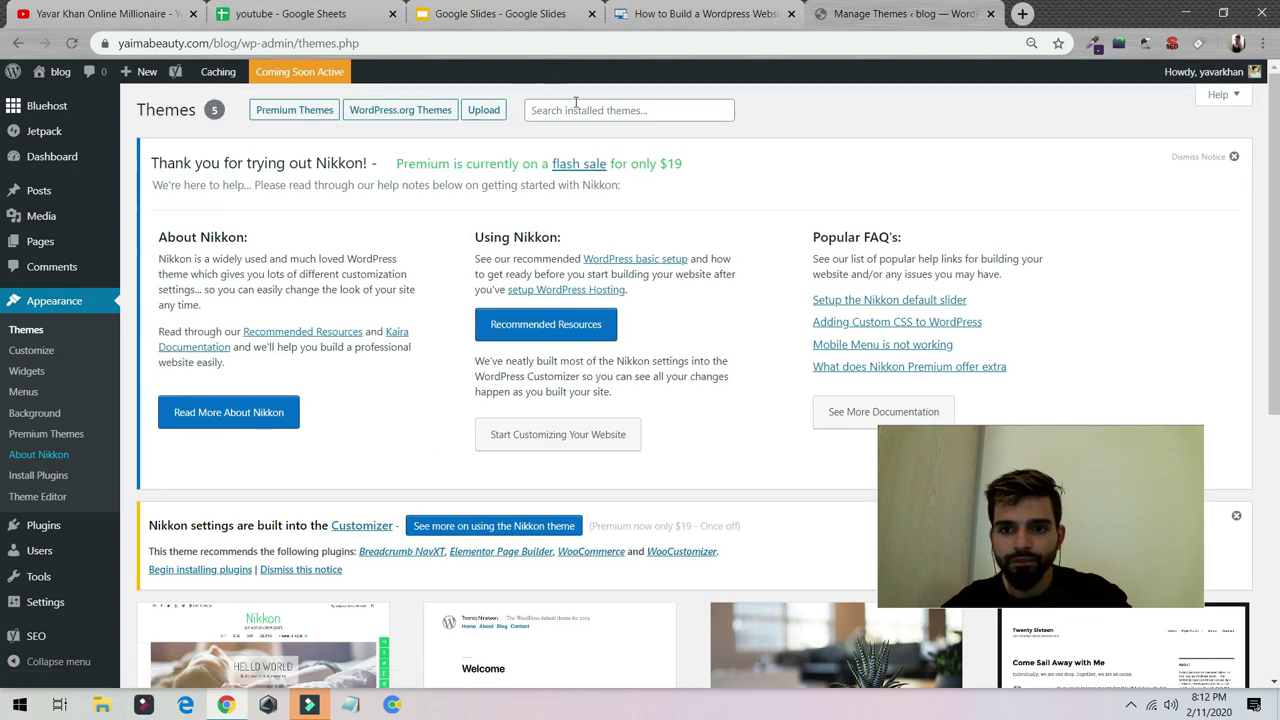
scroll(492, 278, "down", 4)
left_click(583, 523)
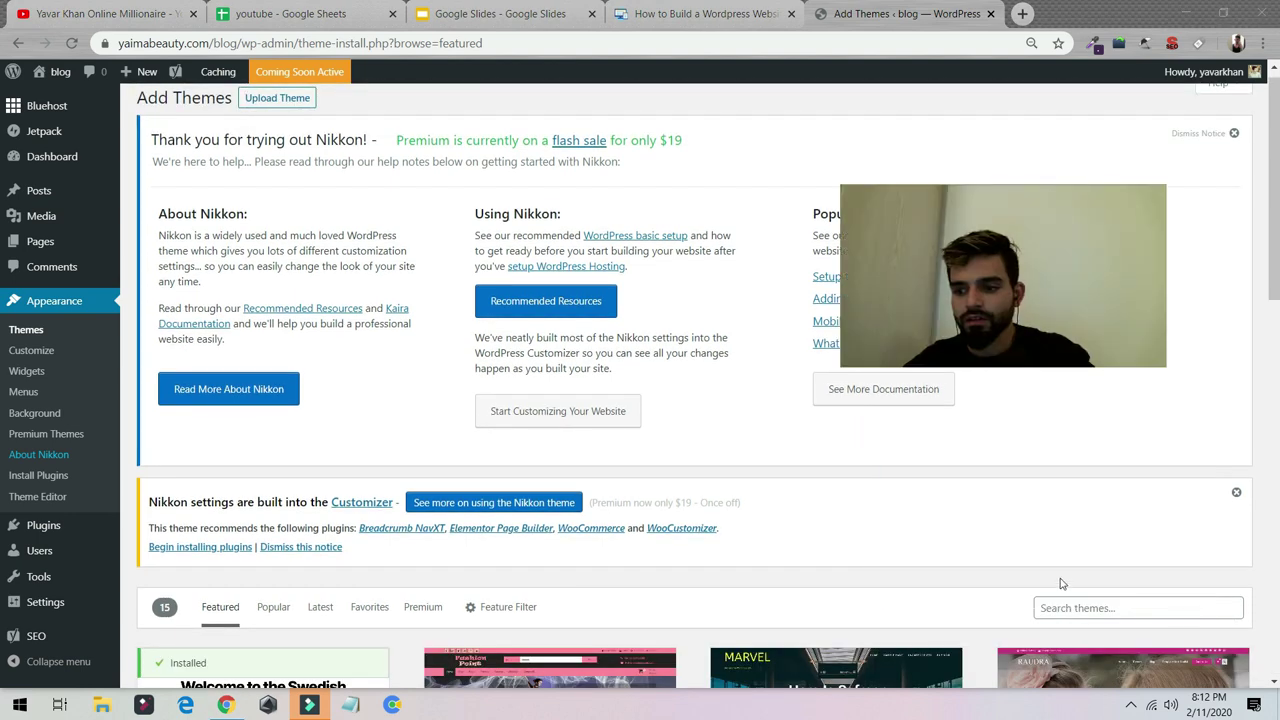
left_click(1075, 607)
scroll(1075, 607, "down", 2)
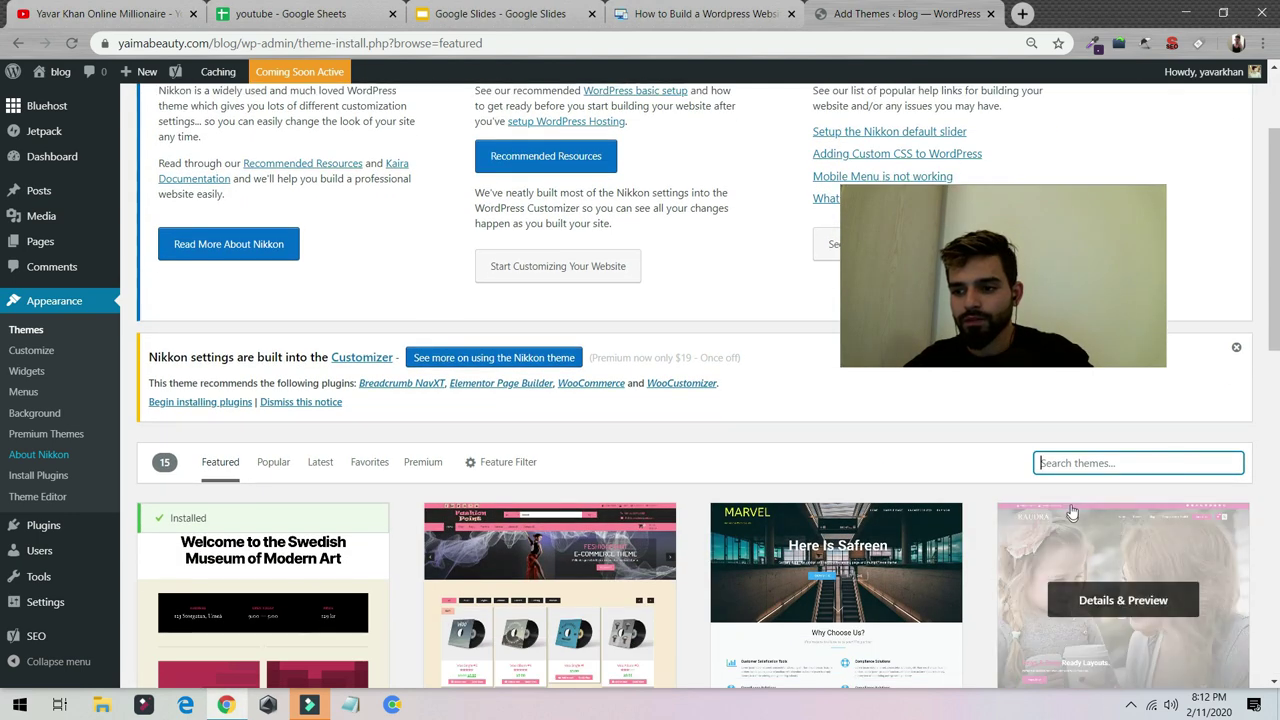
left_click(1070, 467)
left_click(1062, 494)
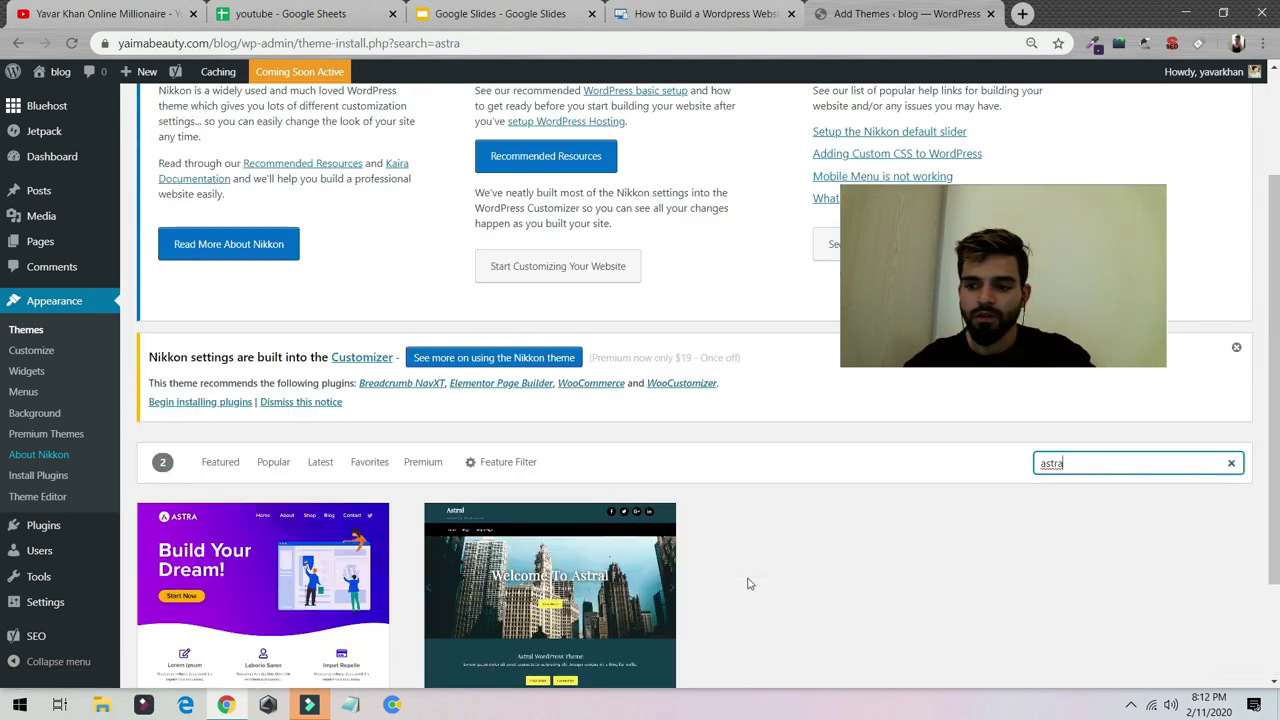
- Install the Astra theme and activate it
scroll(760, 550, "down", 2)
left_click(298, 571)
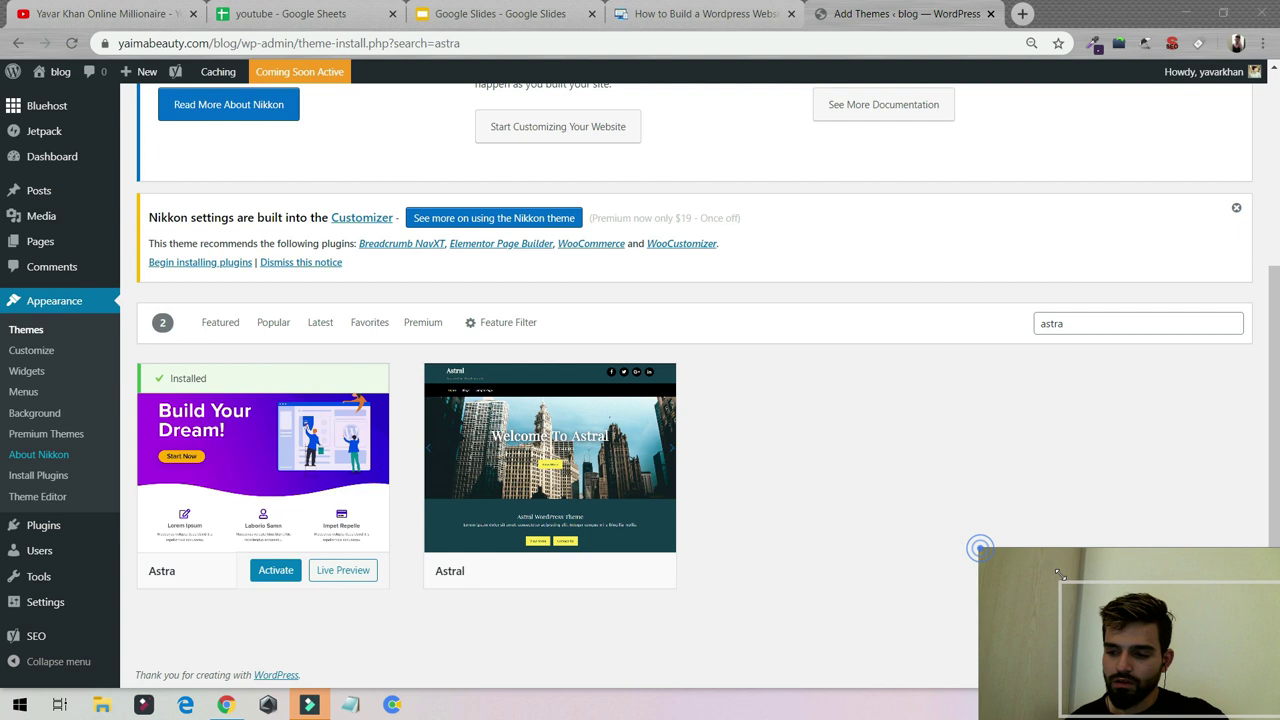
left_click_drag(977, 545, 962, 530)
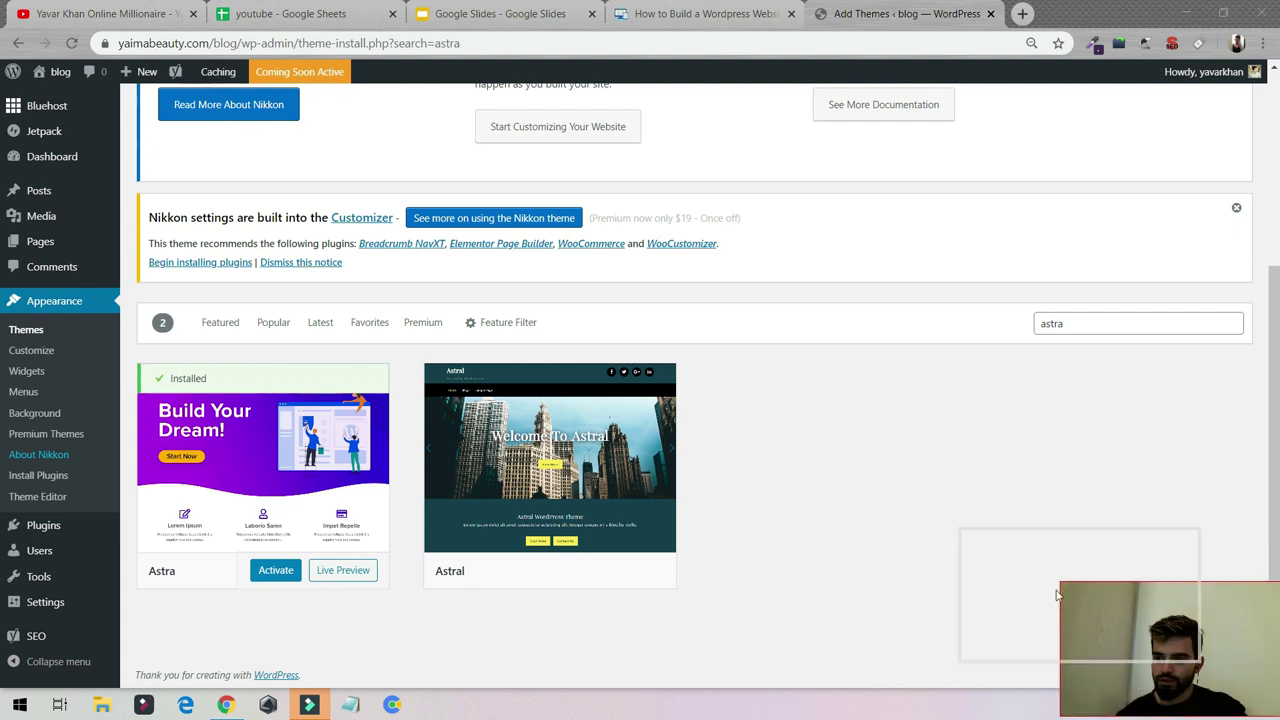
left_click(272, 578)
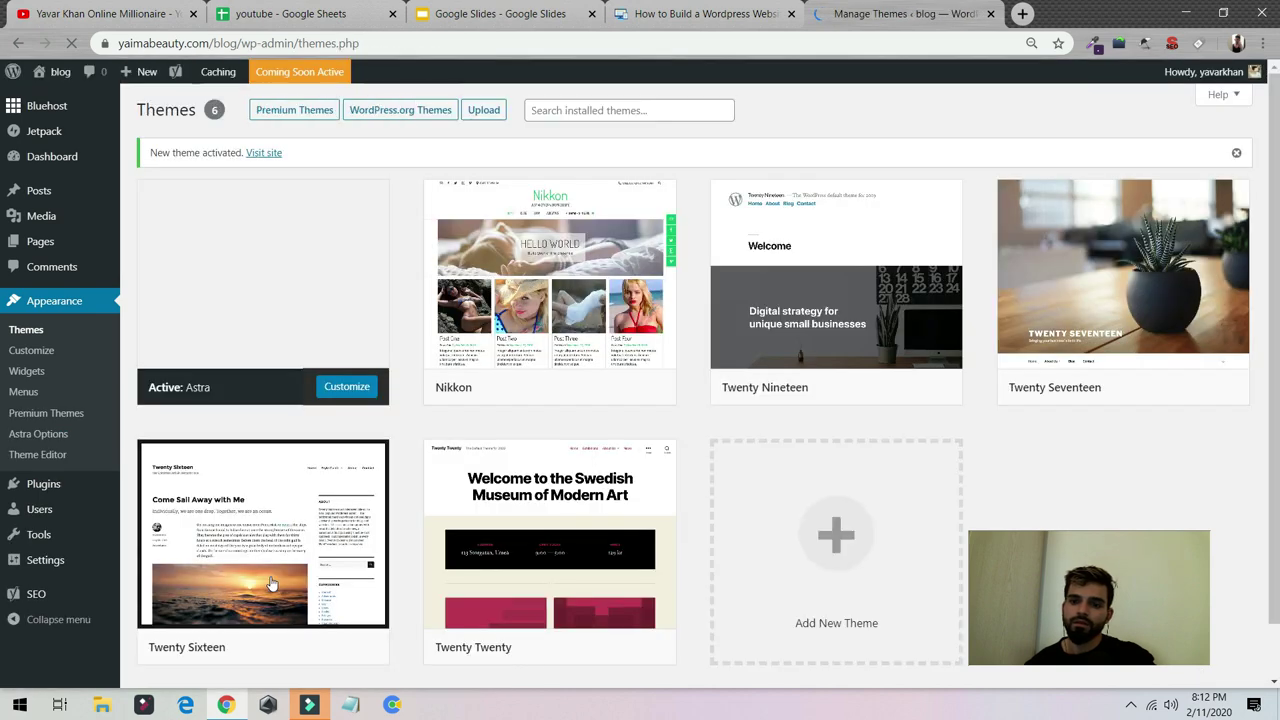
- From Astra's theme details, go to Astra Options and install the starter-site importer plugin
left_click(265, 277)
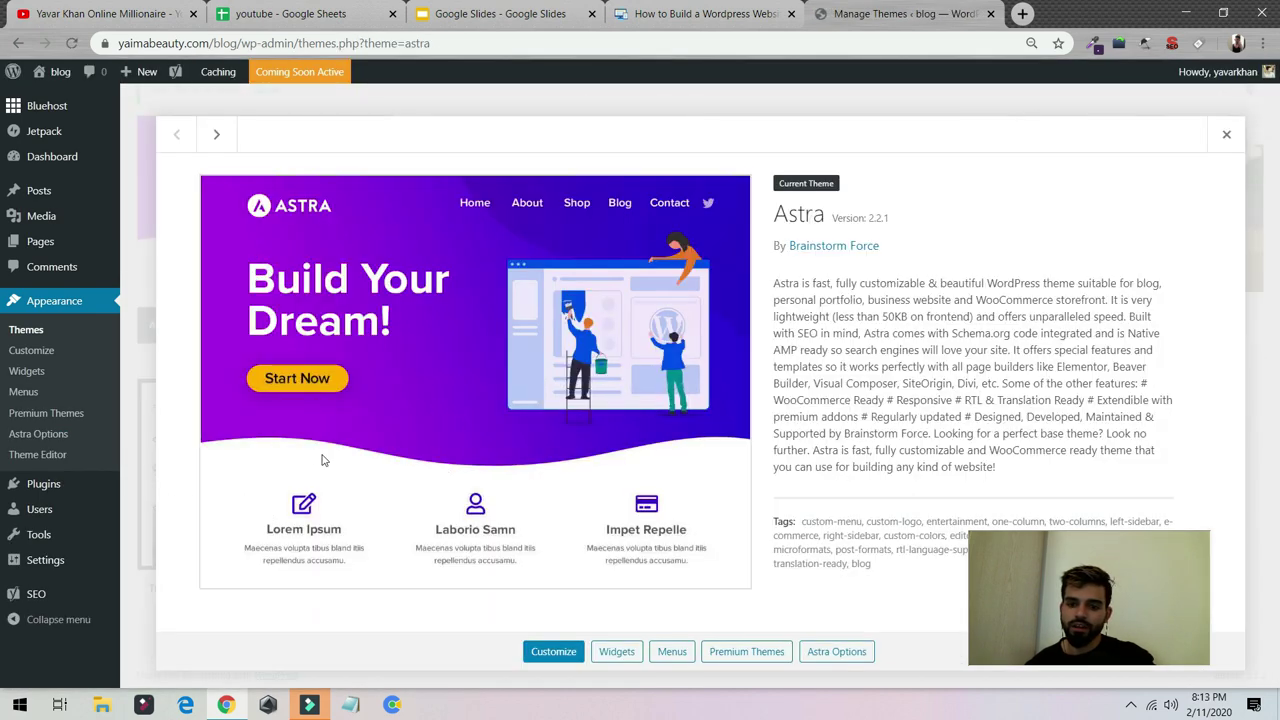
left_click(52, 437)
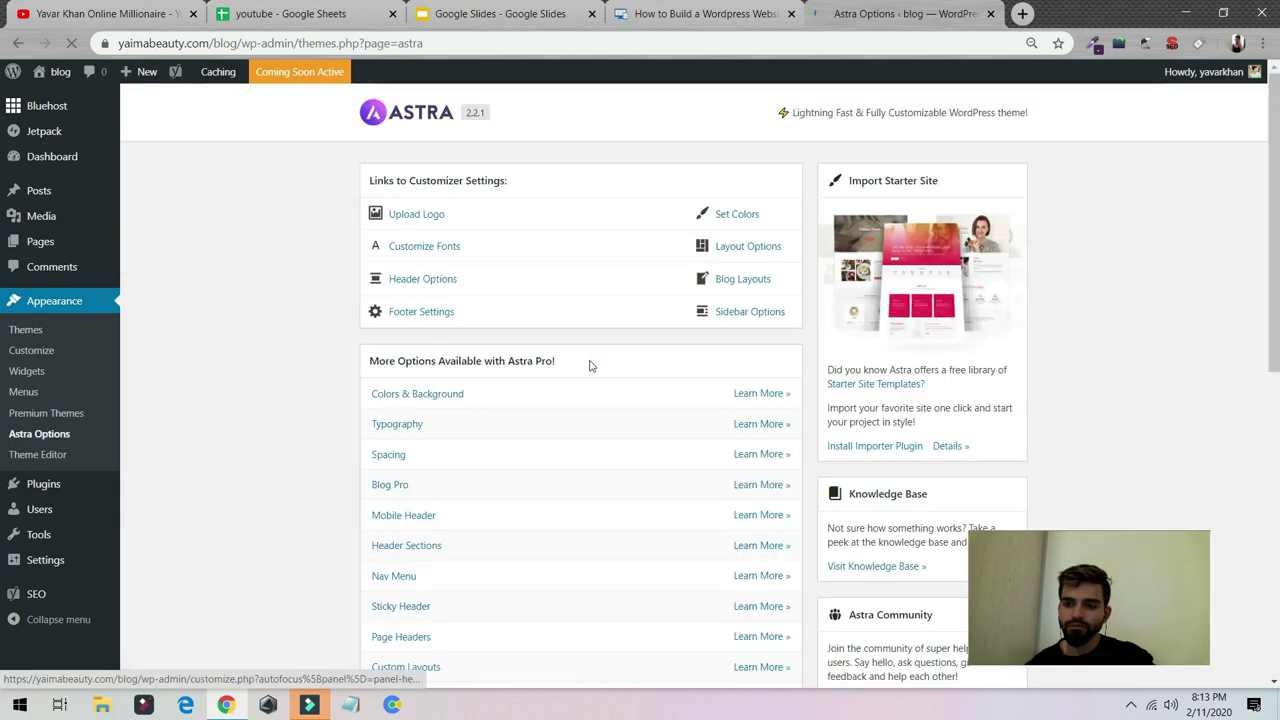
left_click(889, 452)
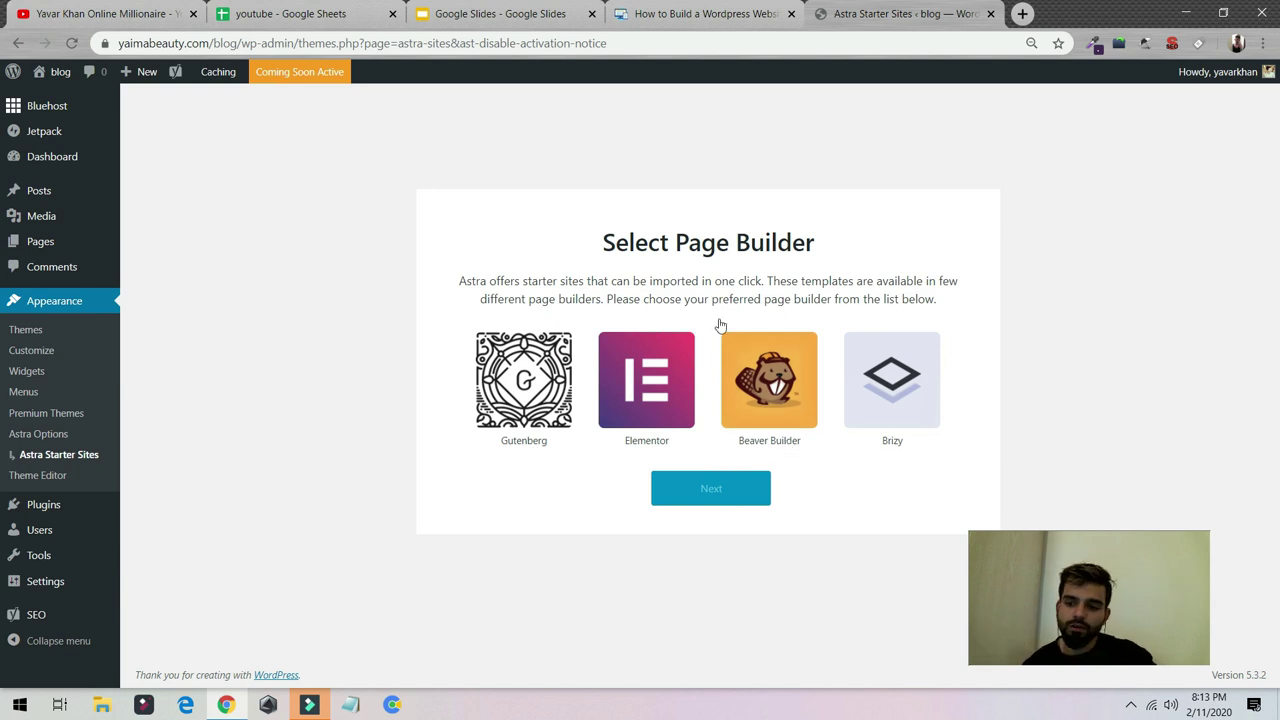
- Choose Elementor as the page builder and filter the starter templates to Free
left_click(644, 380)
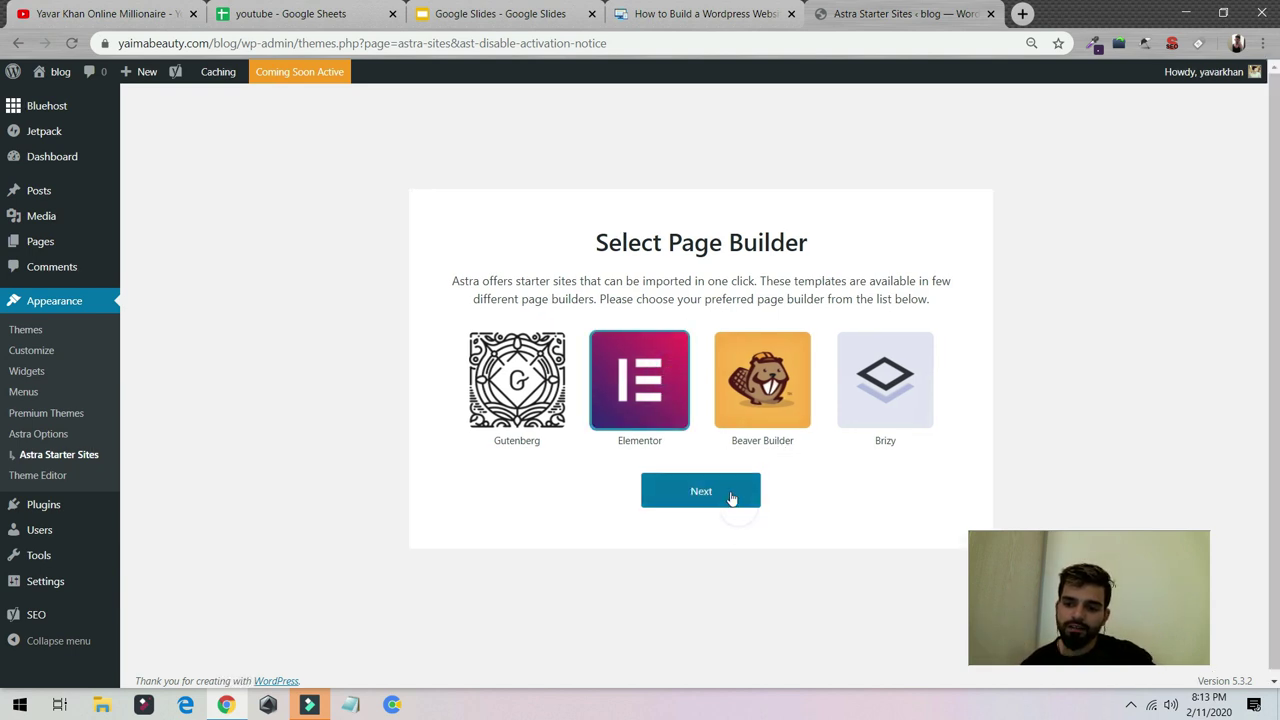
left_click(737, 492)
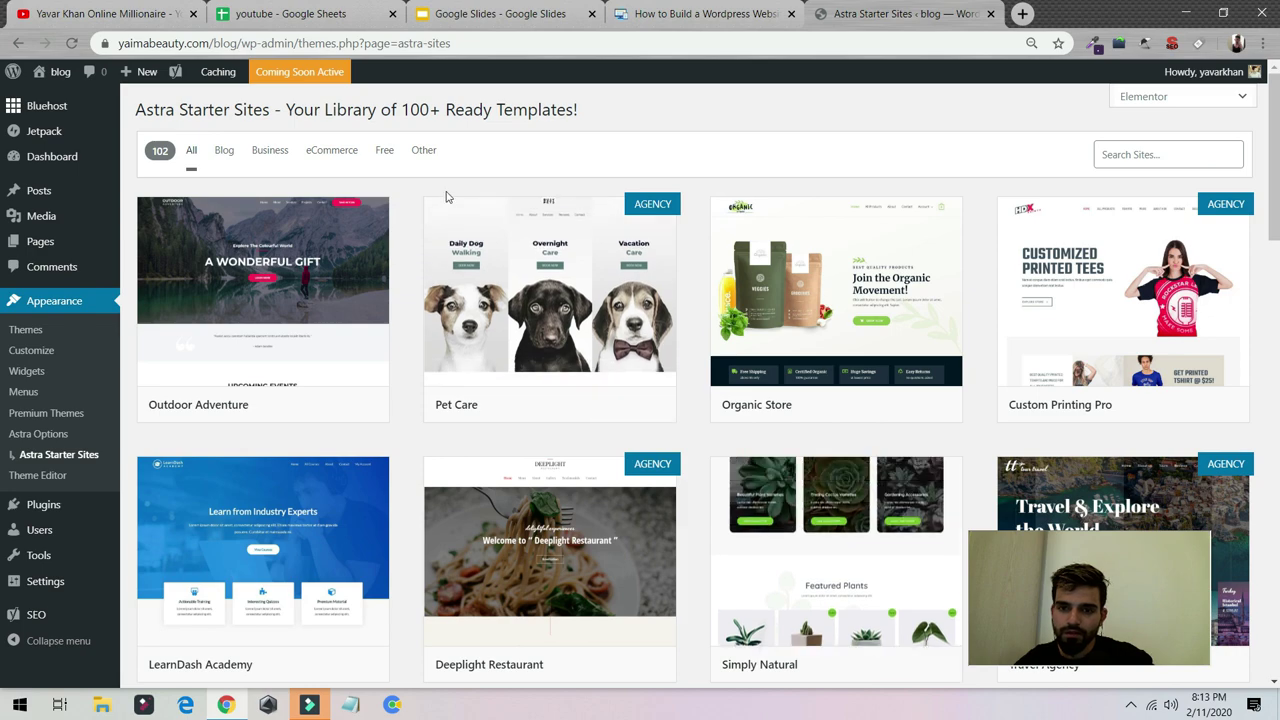
left_click(384, 155)
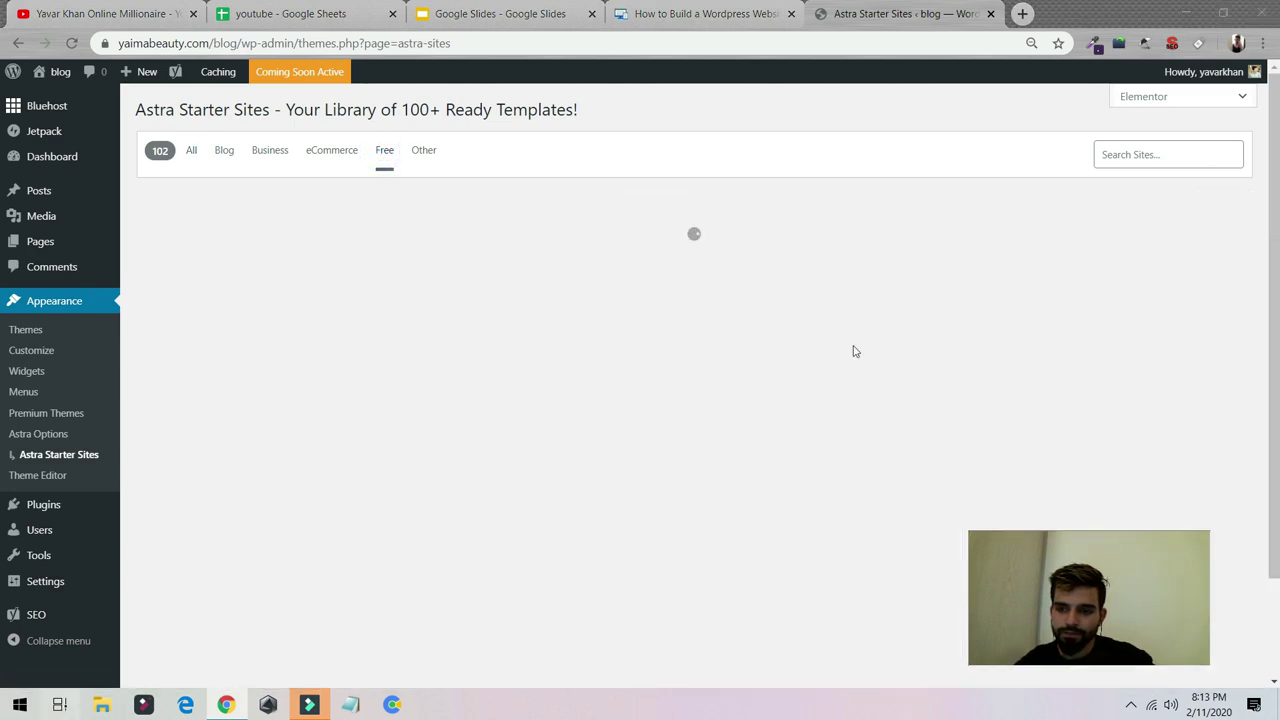
key("super+Tab")
left_click(260, 255)
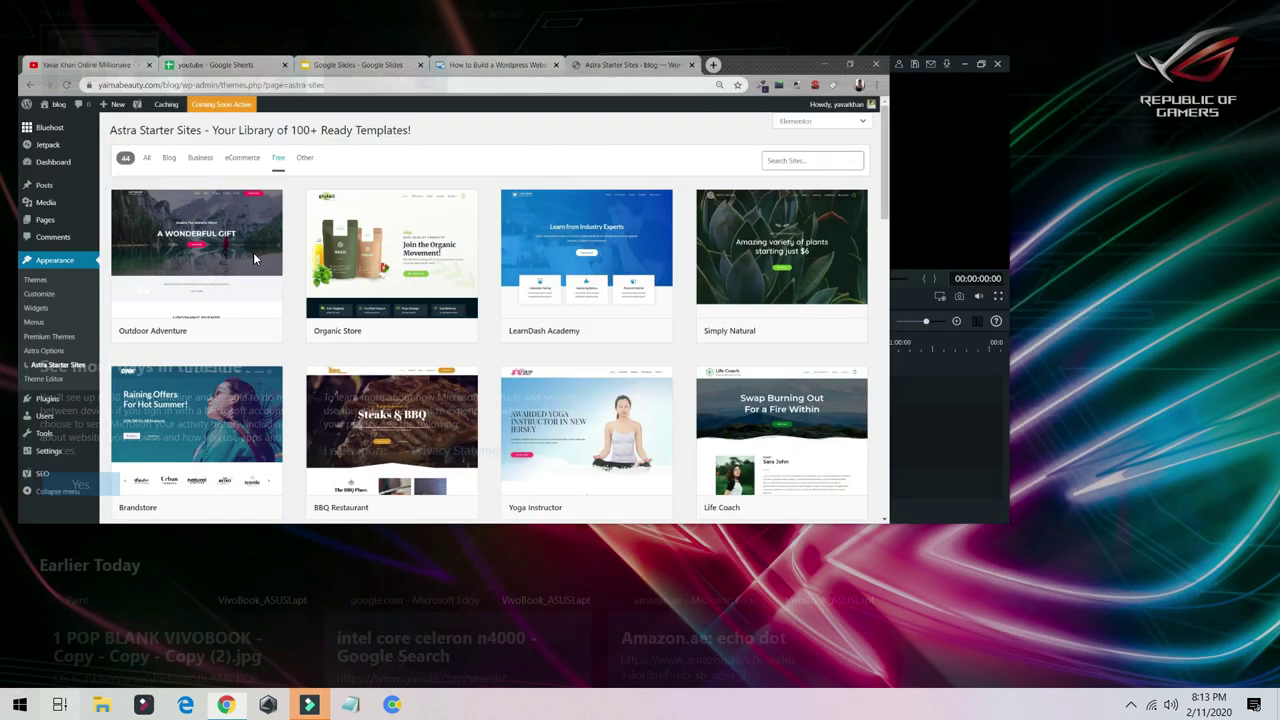
- Browse the free templates and preview LearnDash Academy, which needs premium plugins
scroll(860, 388, "down", 3)
scroll(860, 388, "down", 3)
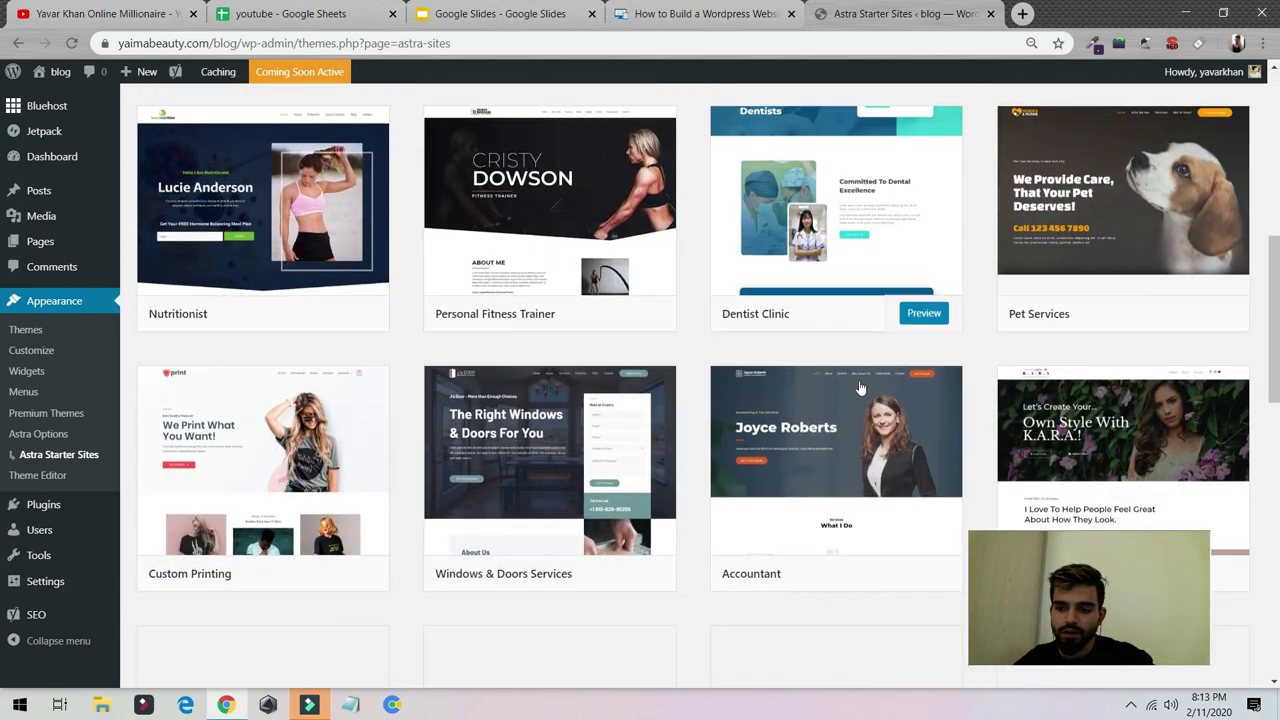
scroll(860, 388, "down", 4)
scroll(860, 388, "down", 2)
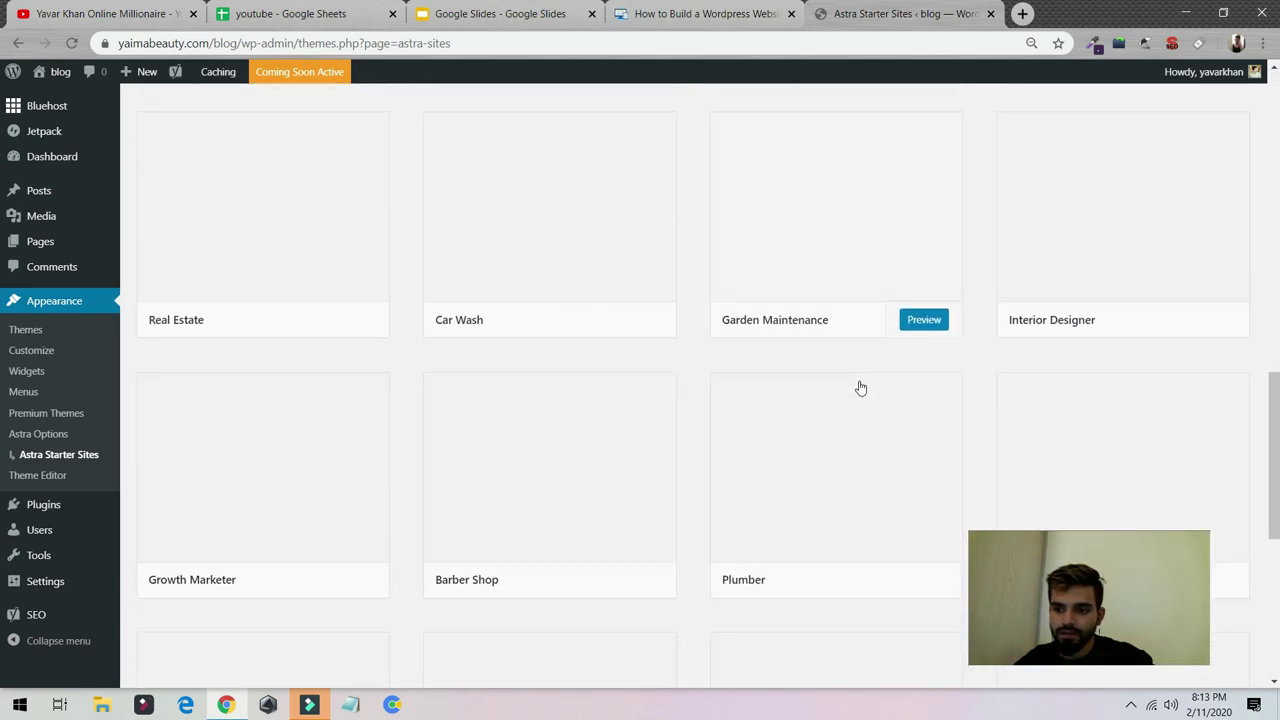
scroll(860, 388, "up", 10)
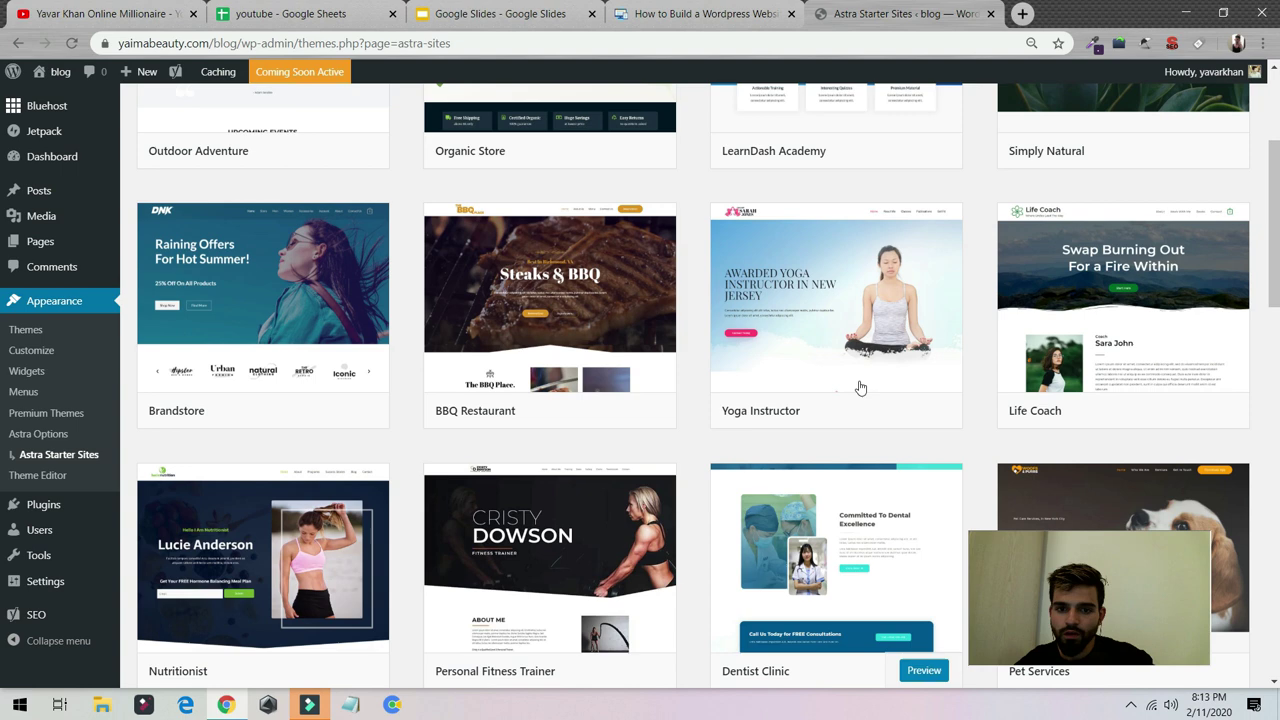
scroll(860, 388, "up", 3)
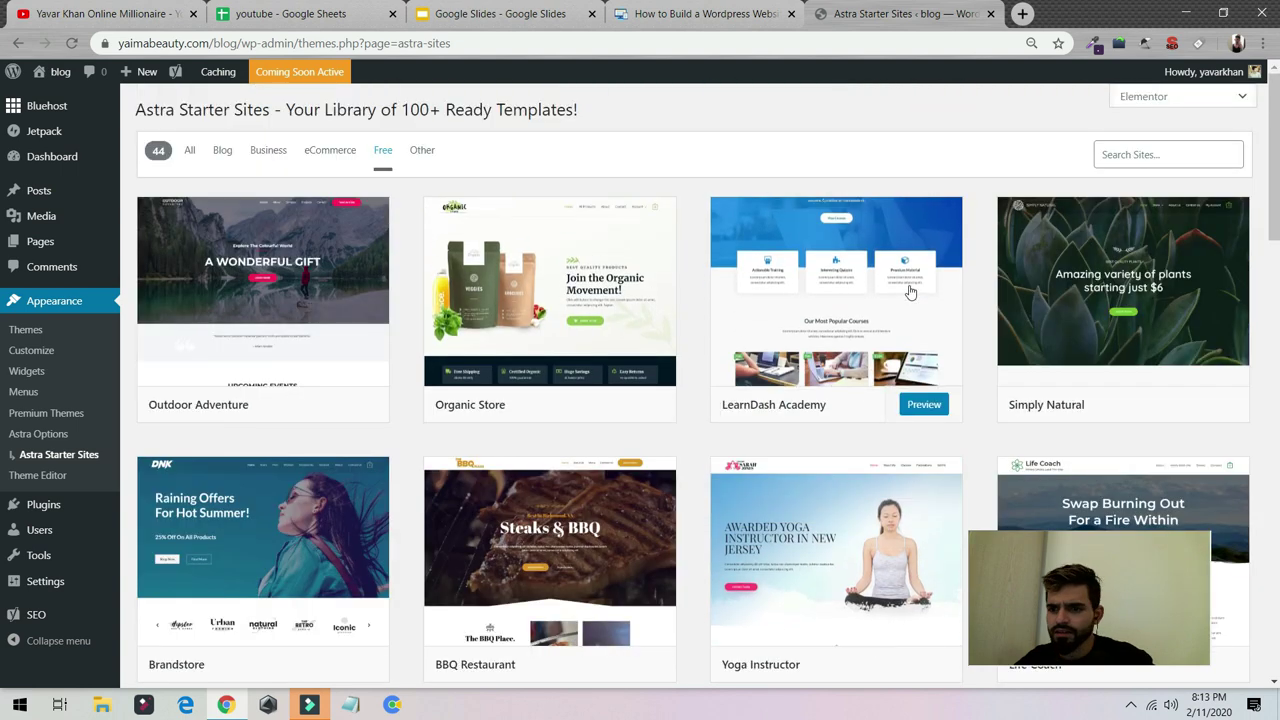
left_click(910, 291)
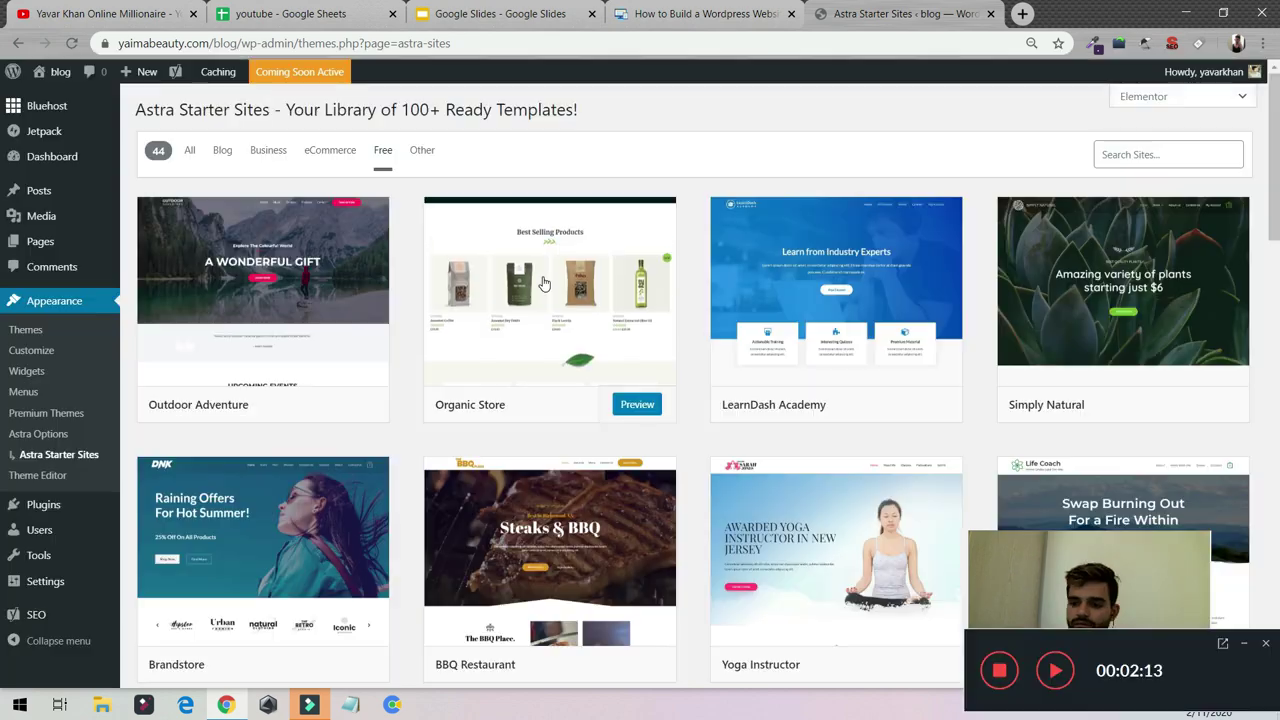
scroll(317, 323, "down", 3)
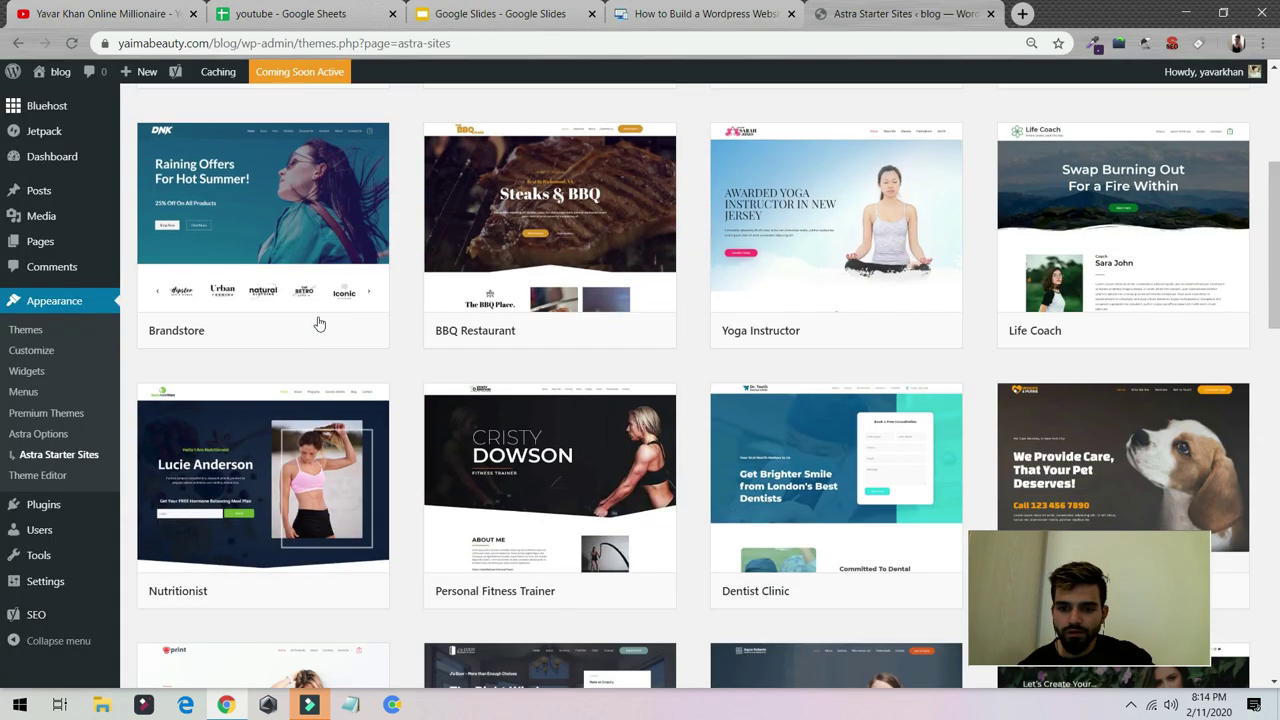
scroll(326, 340, "up", 3)
scroll(326, 355, "up", 2)
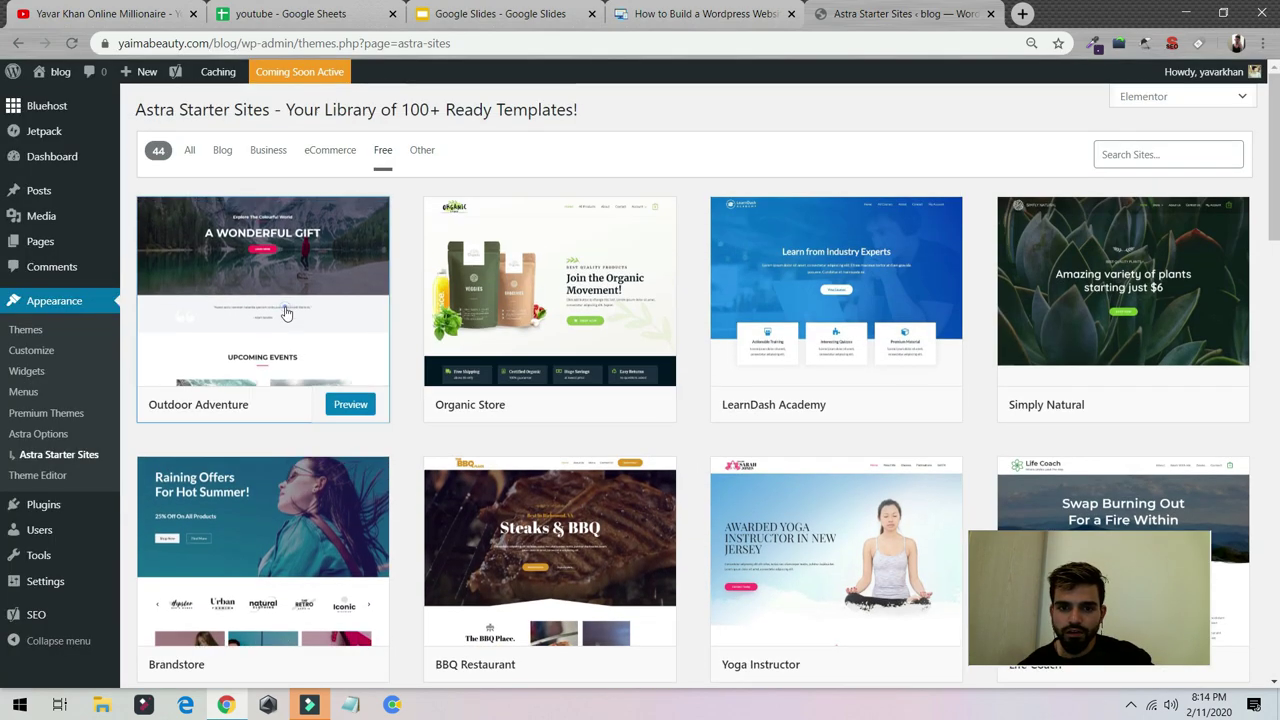
- Import the Outdoor Adventure starter site from its template preview and view the result
left_click(285, 313)
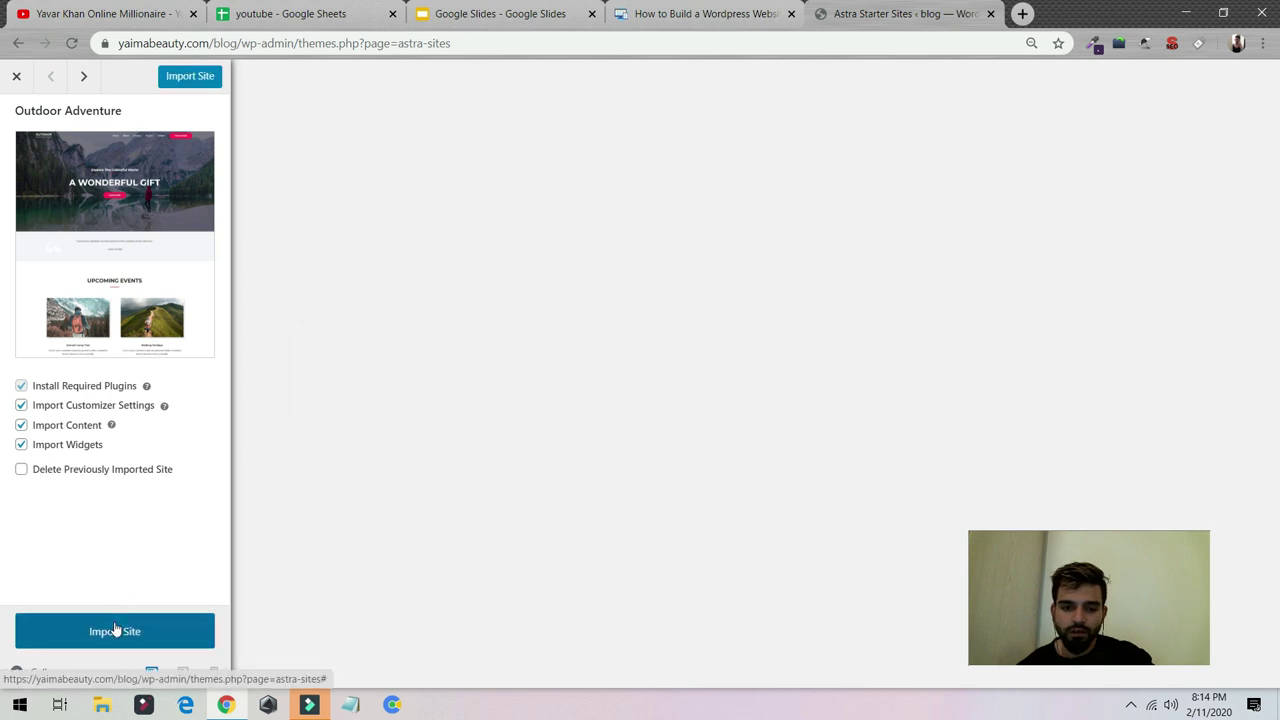
left_click(122, 630)
left_click_drag(700, 180, 866, 172)
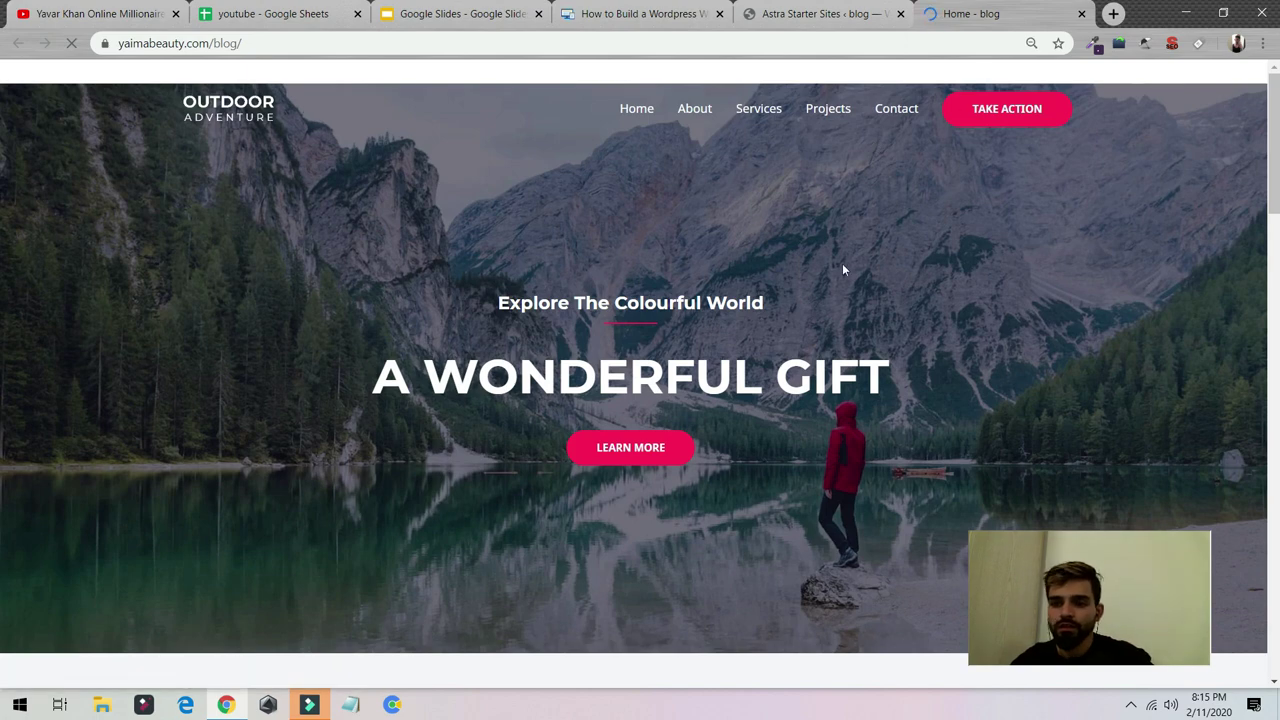
scroll(795, 363, "down", 7)
scroll(795, 363, "up", 7)
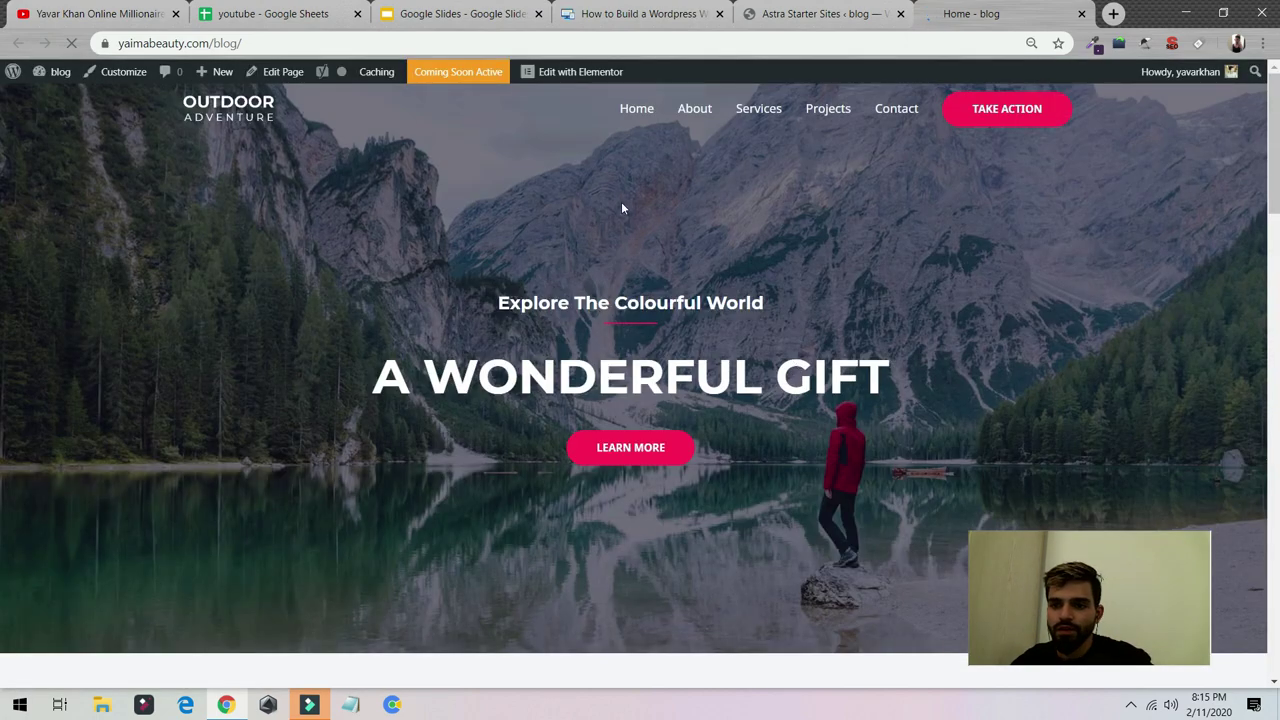
- Open the home page in Elementor via 'Edit with Elementor' in the admin bar
left_click(580, 80)
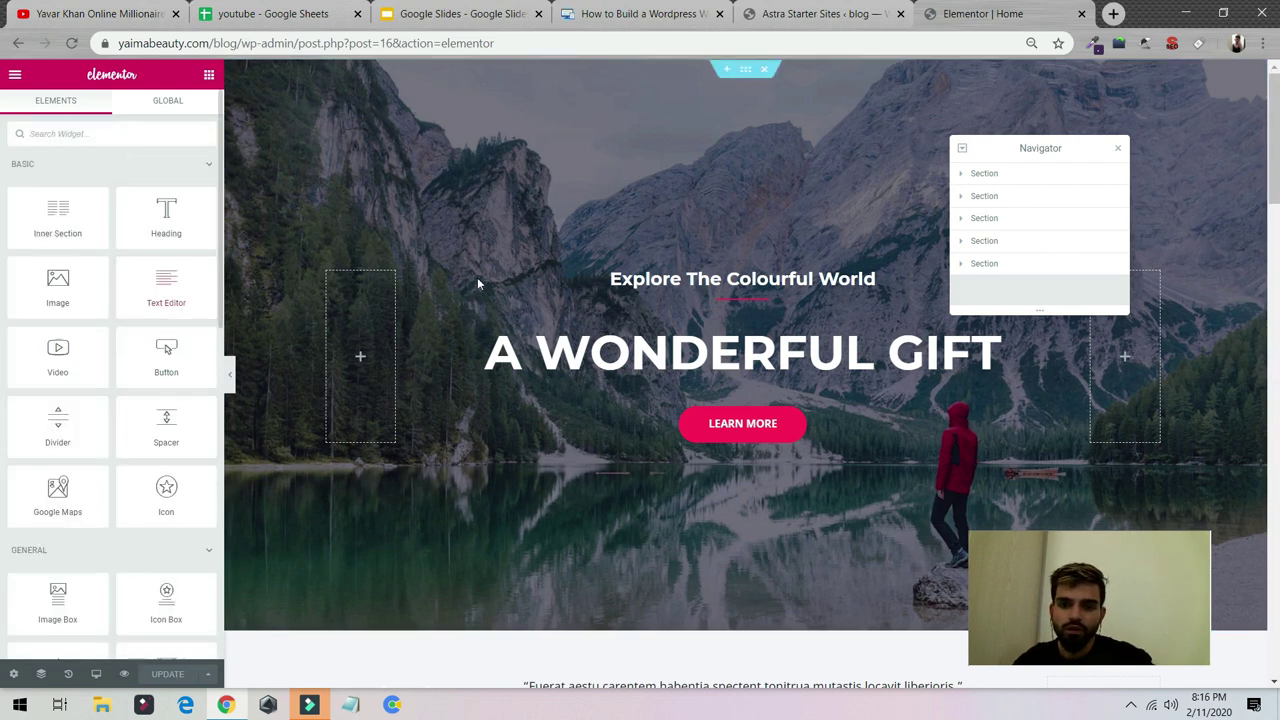
- Replace the hero heading text with 'YAVAR KHAN'
left_click(578, 348)
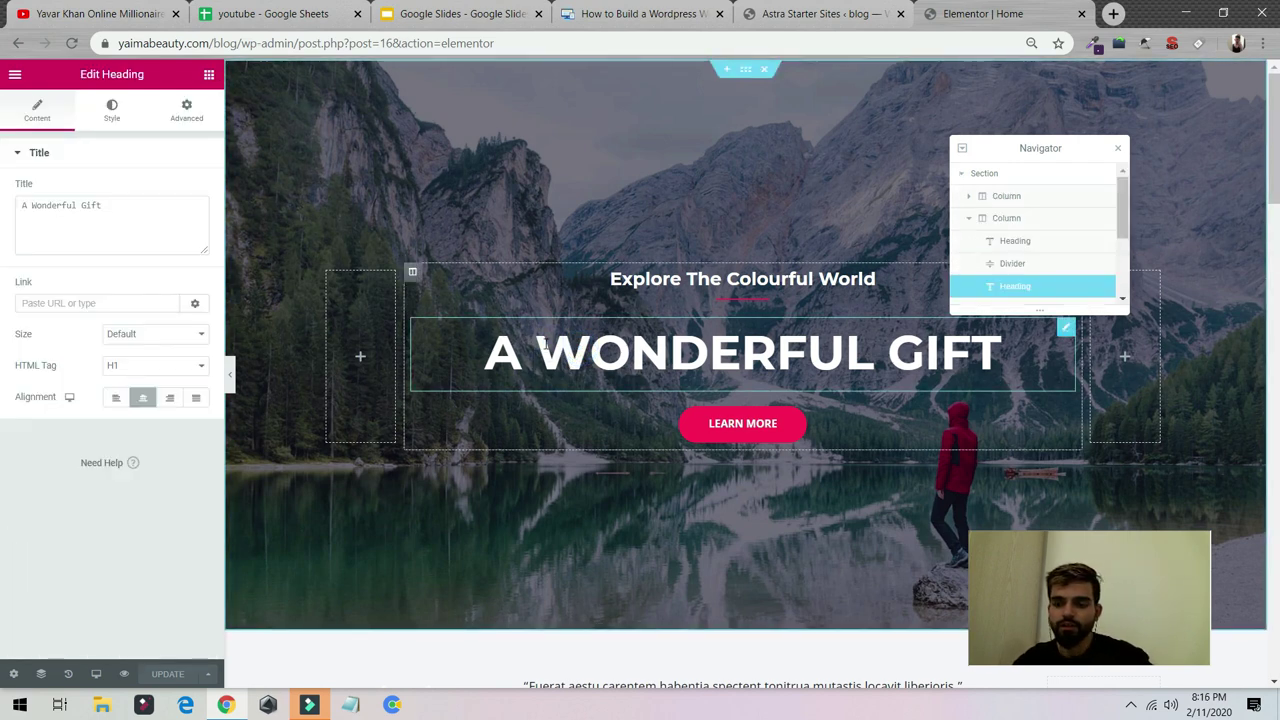
key("ctrl+a")
type("YAVAE")
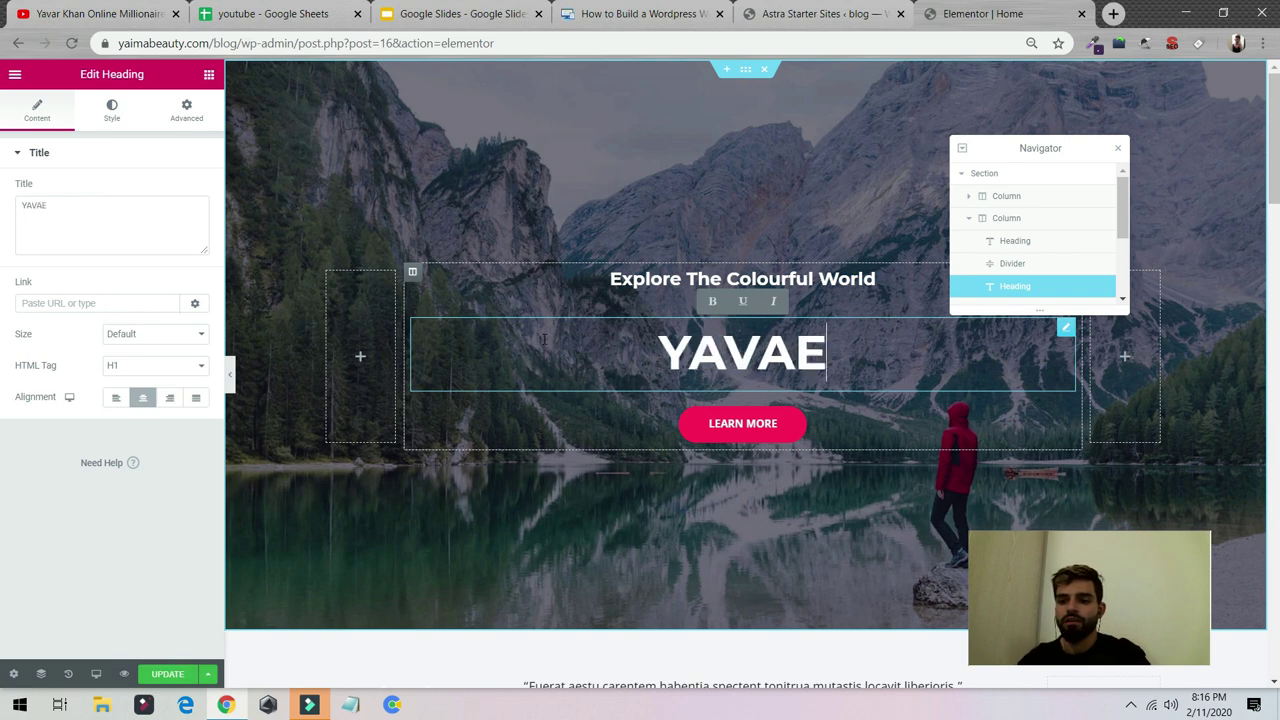
key("BackSpace")
type("R KHA")
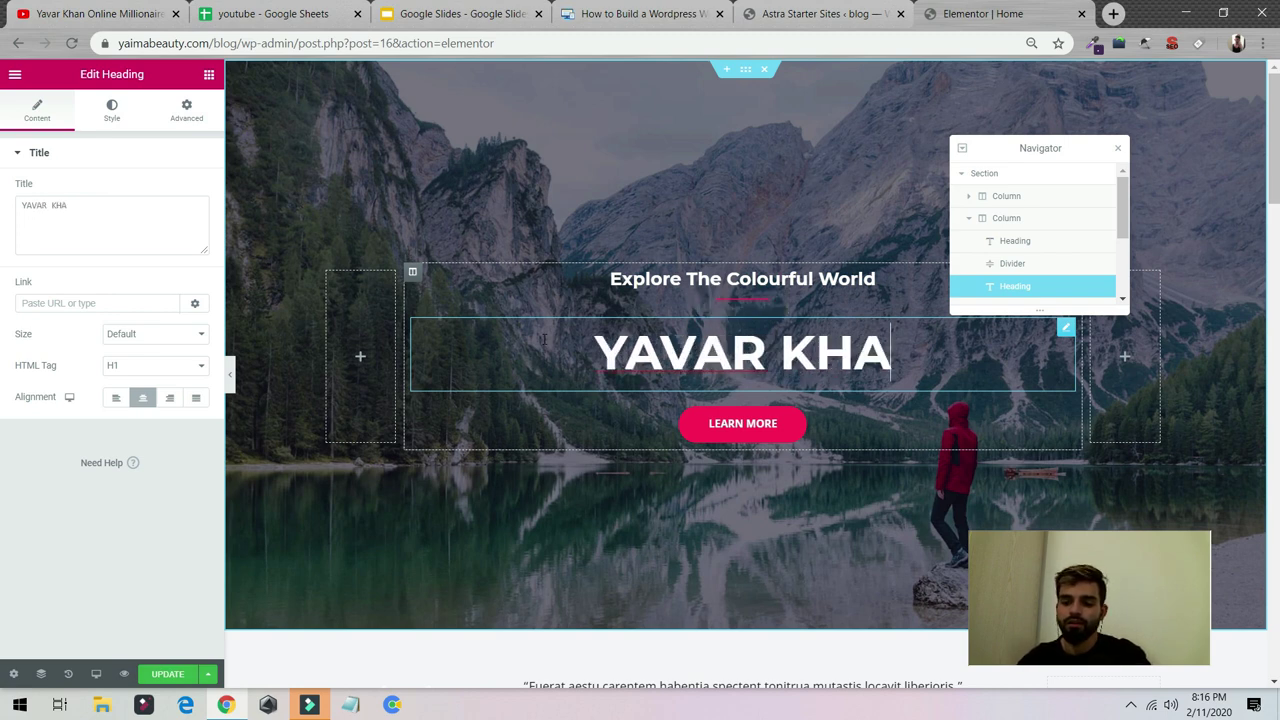
type("N")
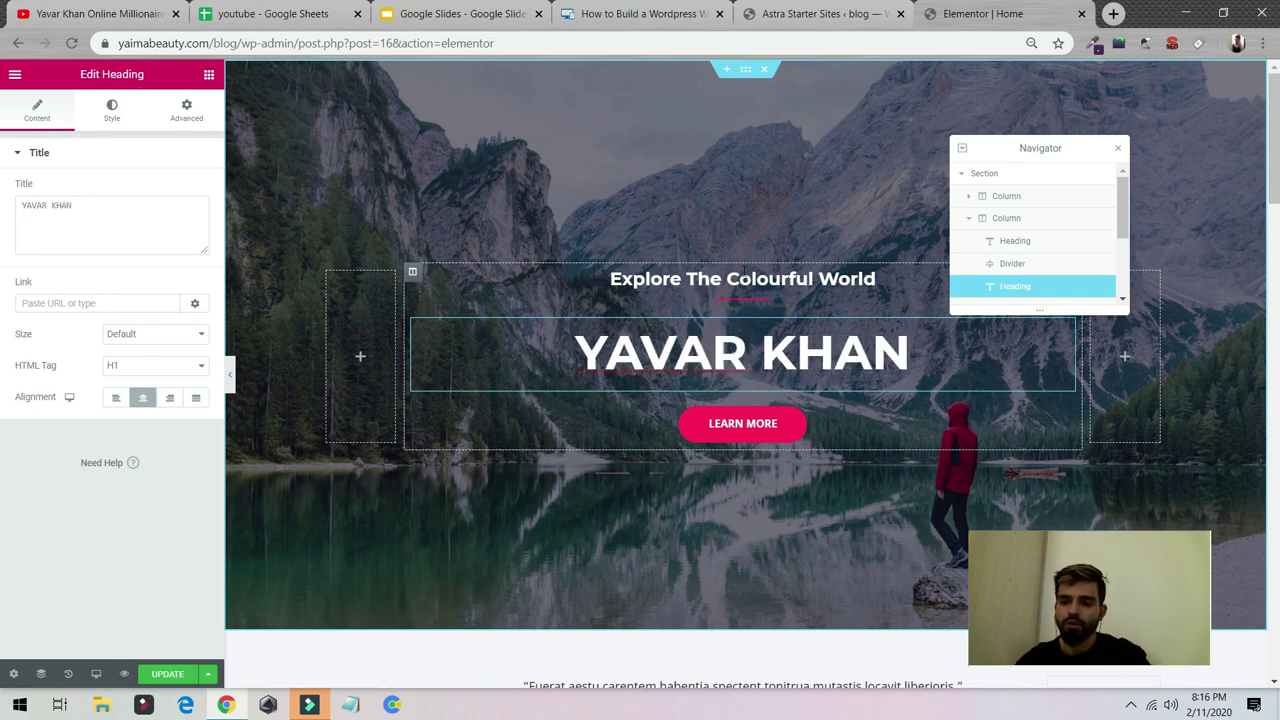
- Set the Learn More button size to Extra Large and delete the quote section below
left_click(743, 445)
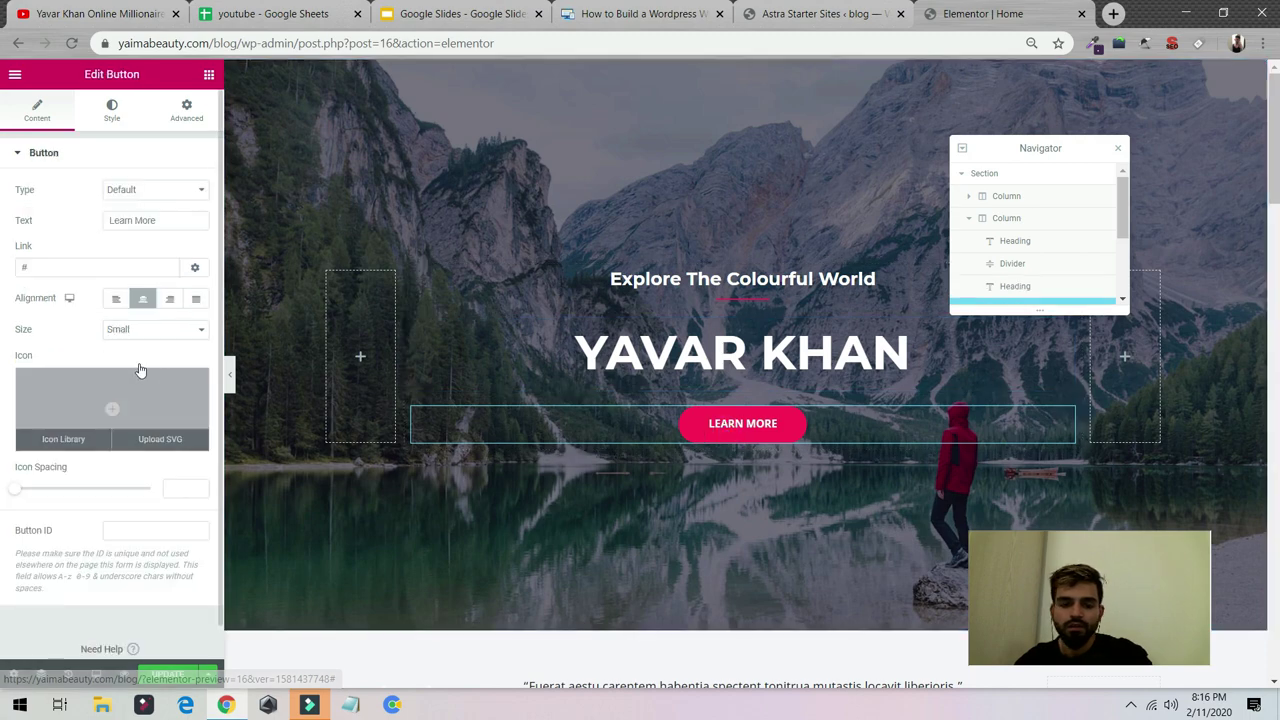
left_click(151, 330)
left_click(145, 394)
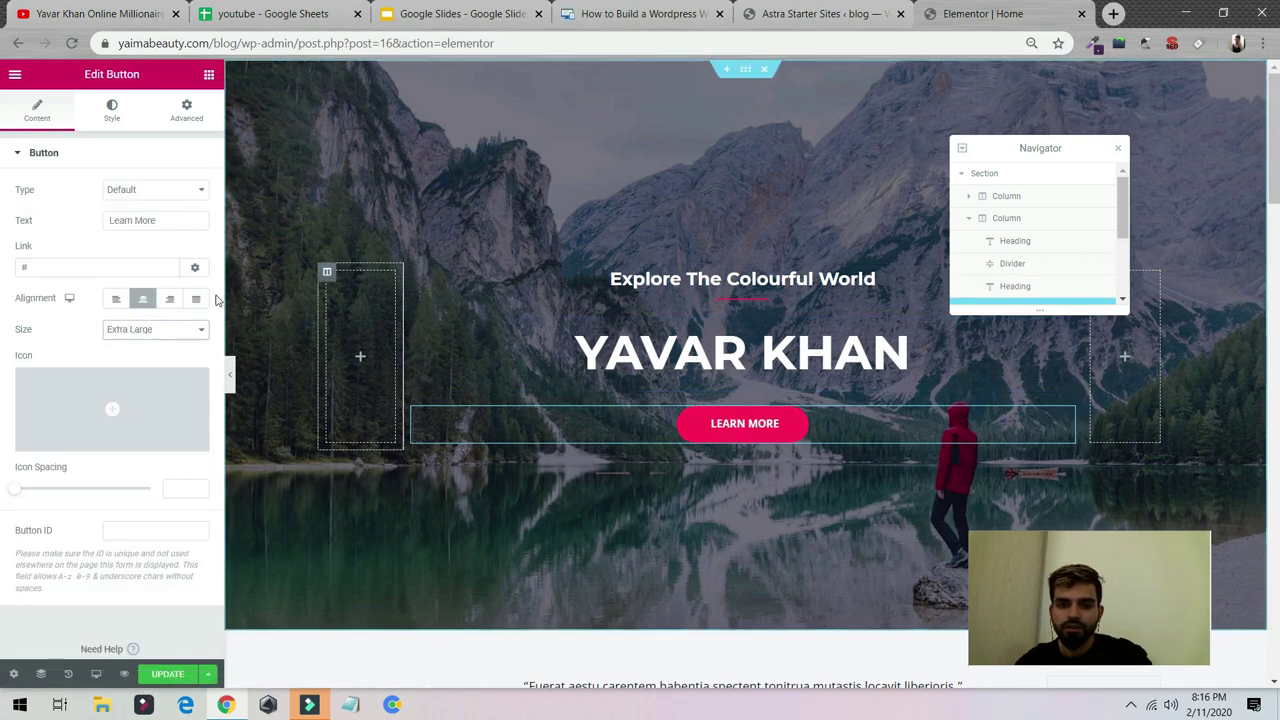
scroll(613, 405, "down", 2)
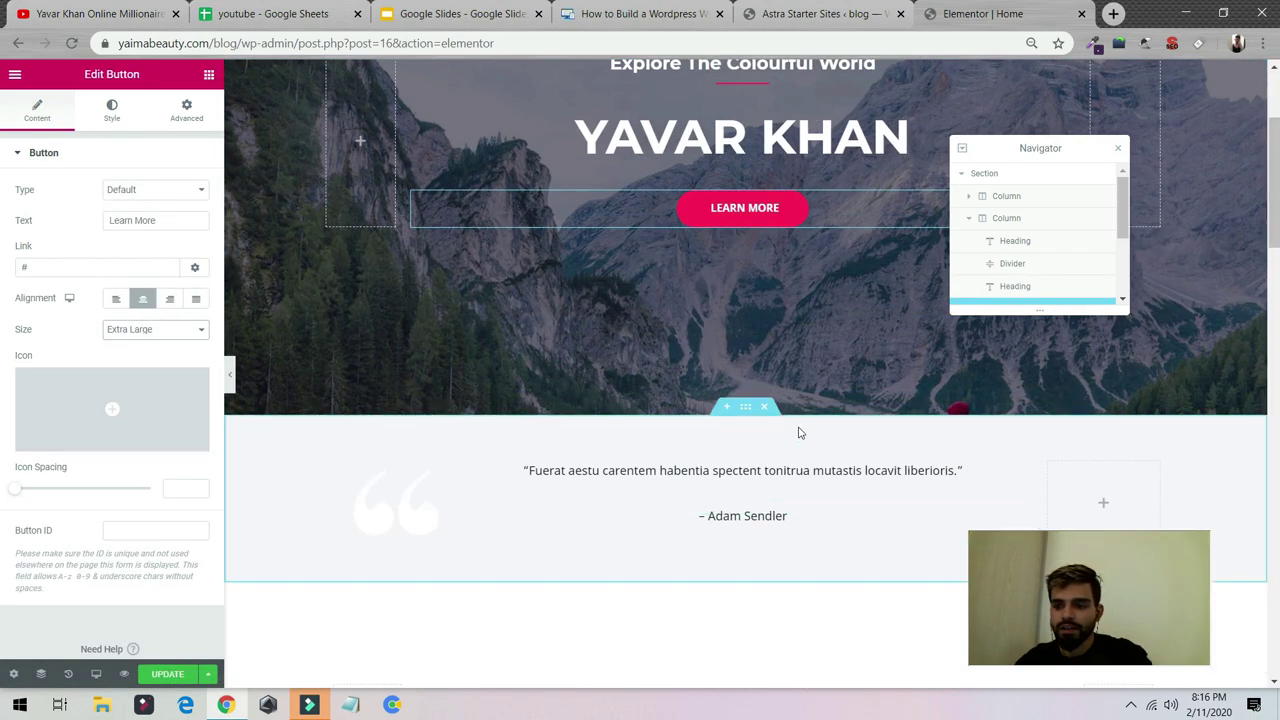
left_click(766, 408)
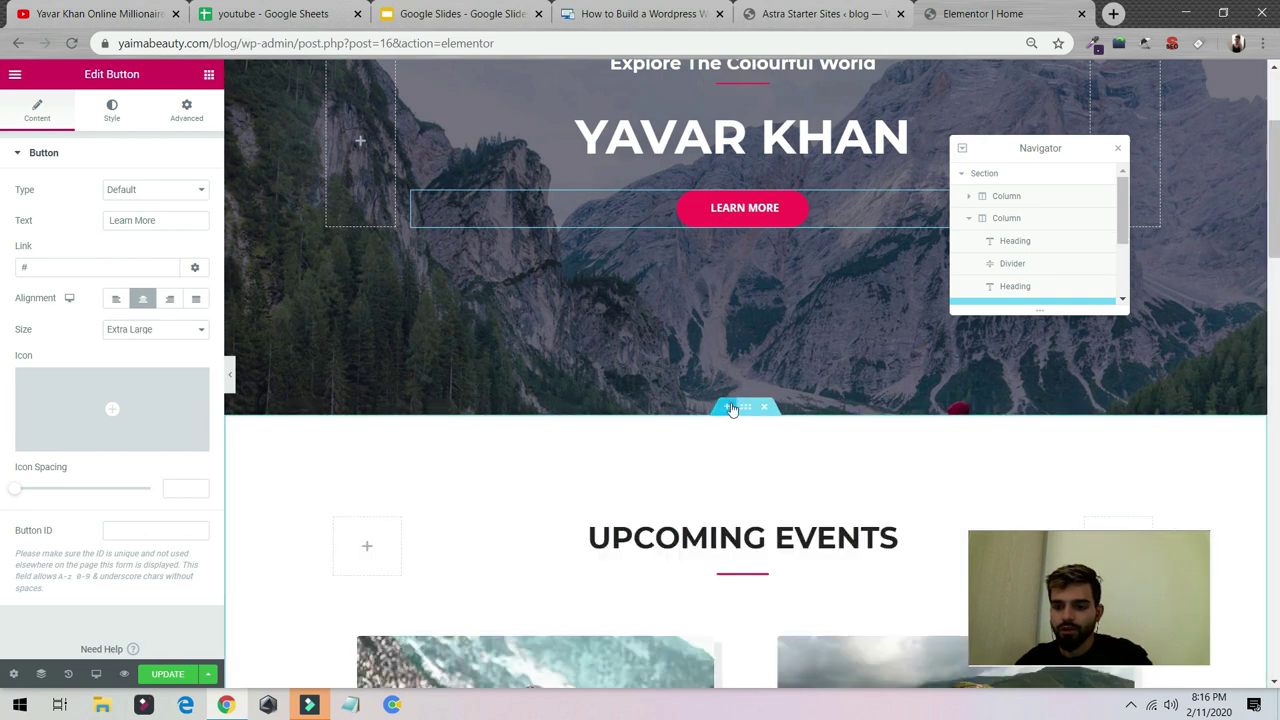
- Add a section below the hero and choose the light FAQ block from the template library
left_click(731, 408)
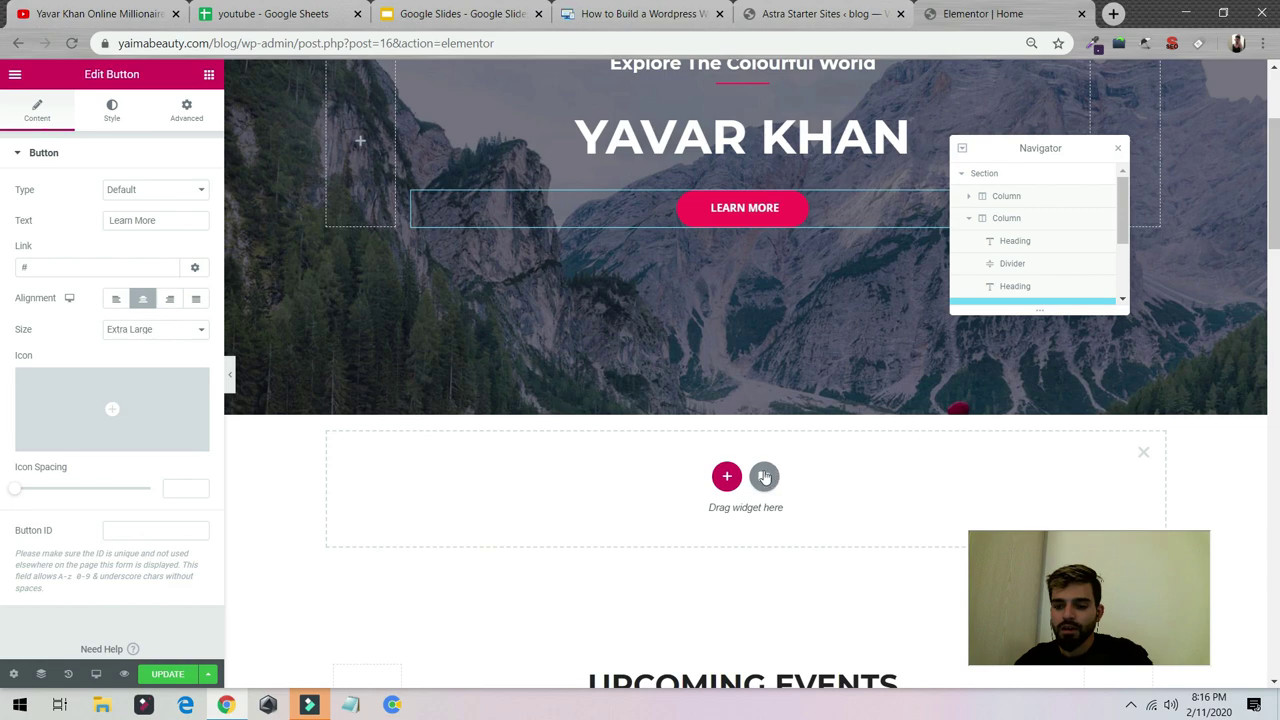
left_click(764, 477)
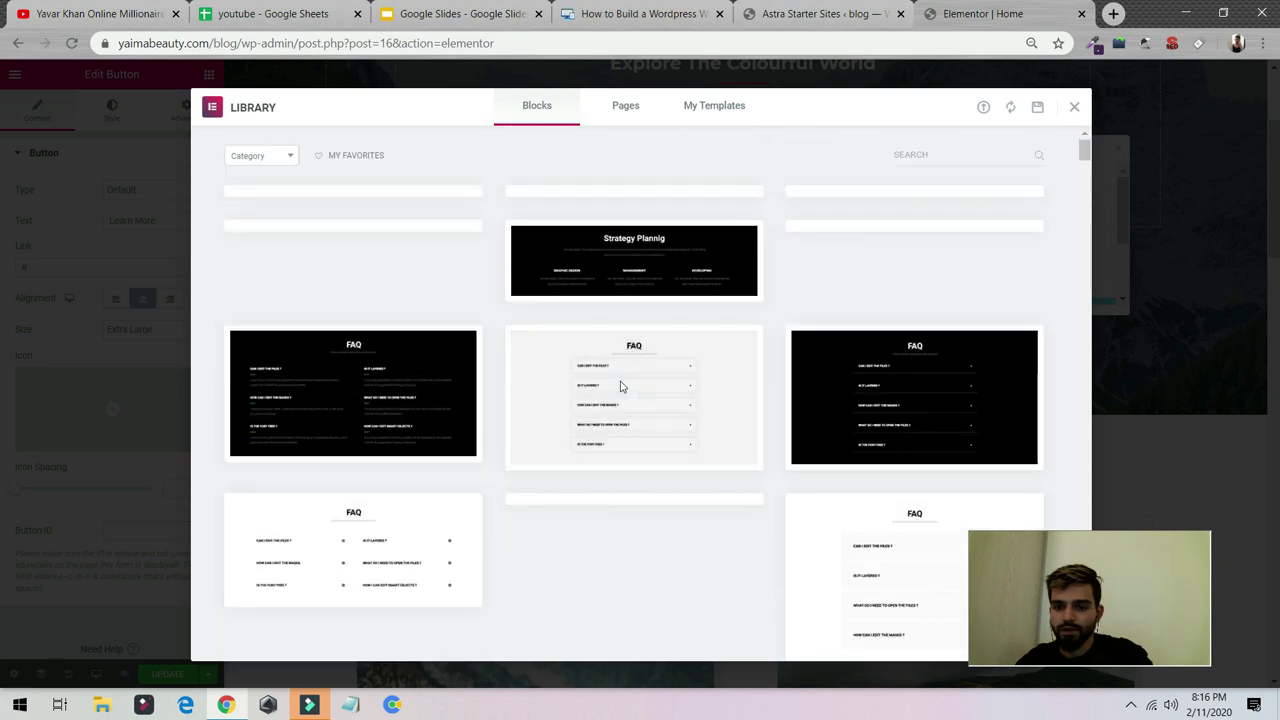
left_click(733, 123)
left_click(632, 110)
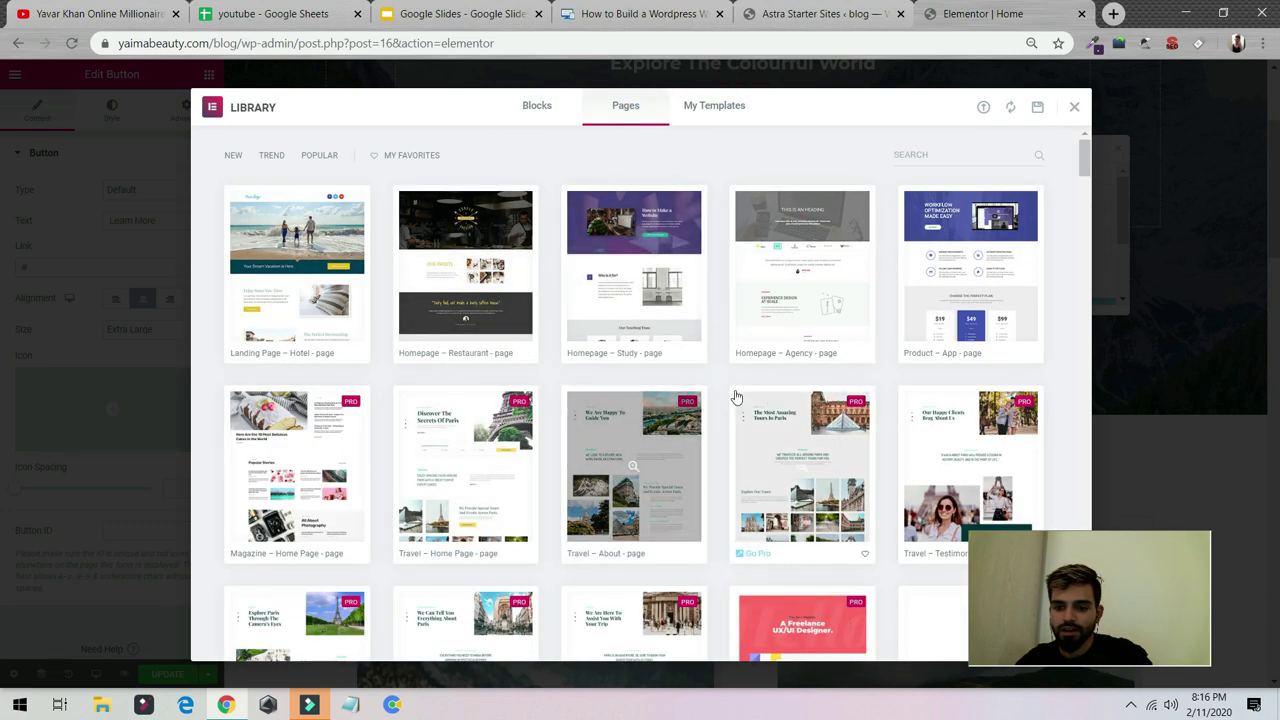
left_click(532, 110)
left_click(536, 108)
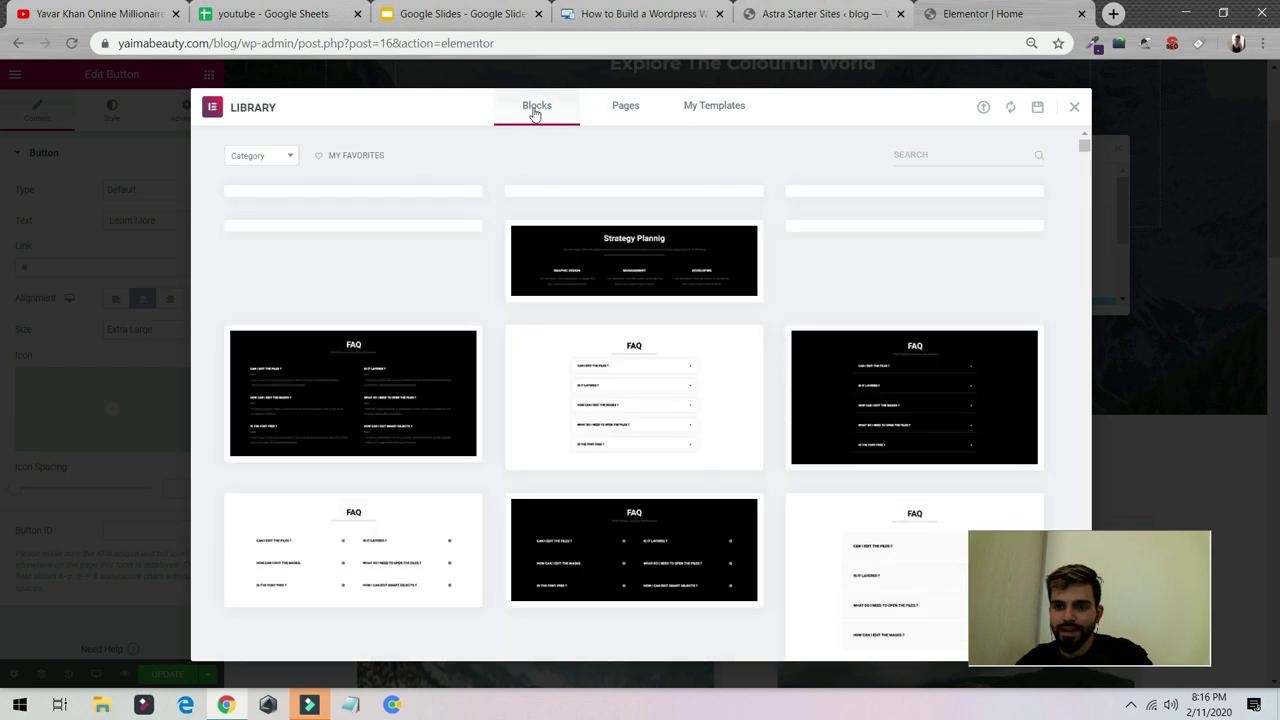
left_click(663, 394)
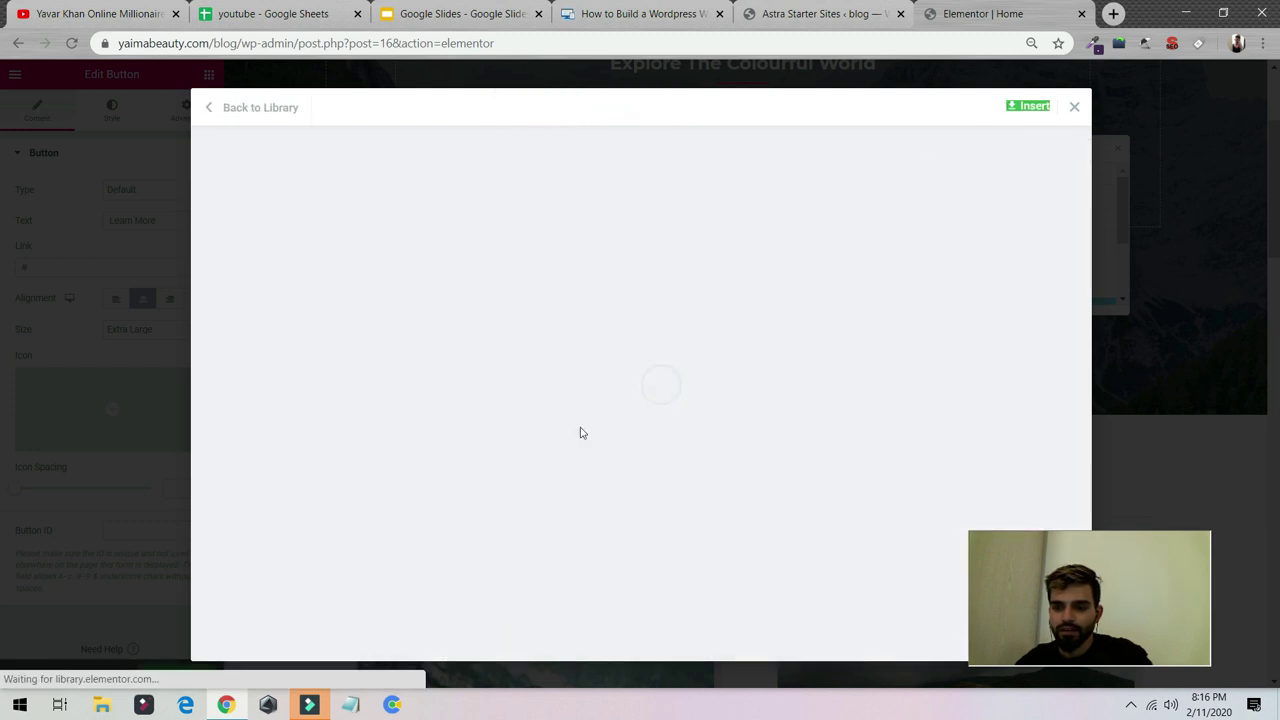
left_click(1027, 108)
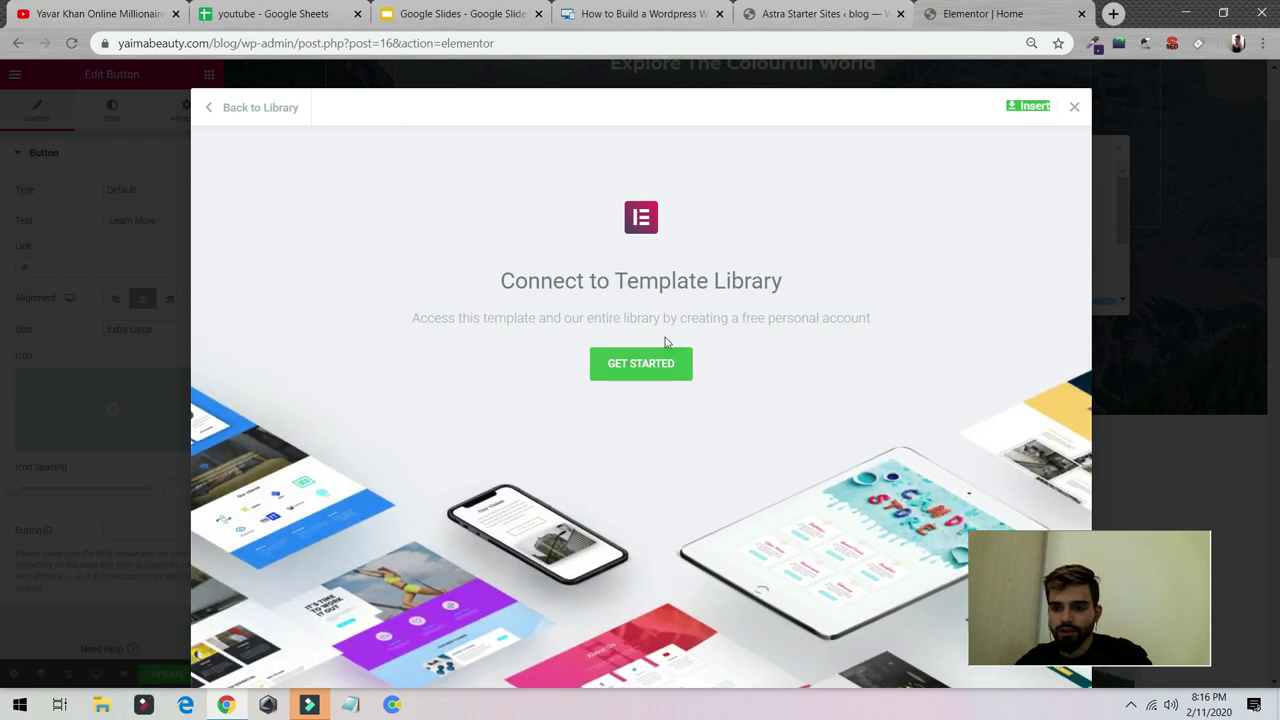
- Connect the site to Elementor's template library so the FAQ block is inserted
left_click(645, 366)
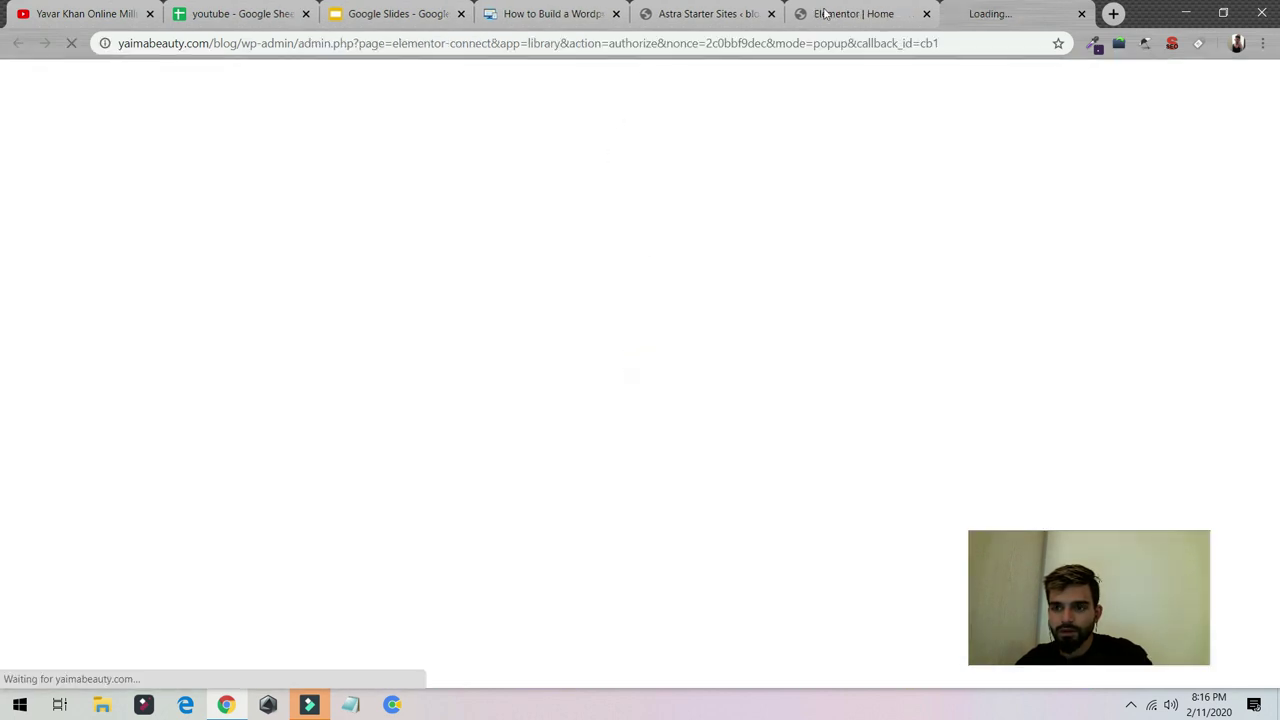
left_click(884, 8)
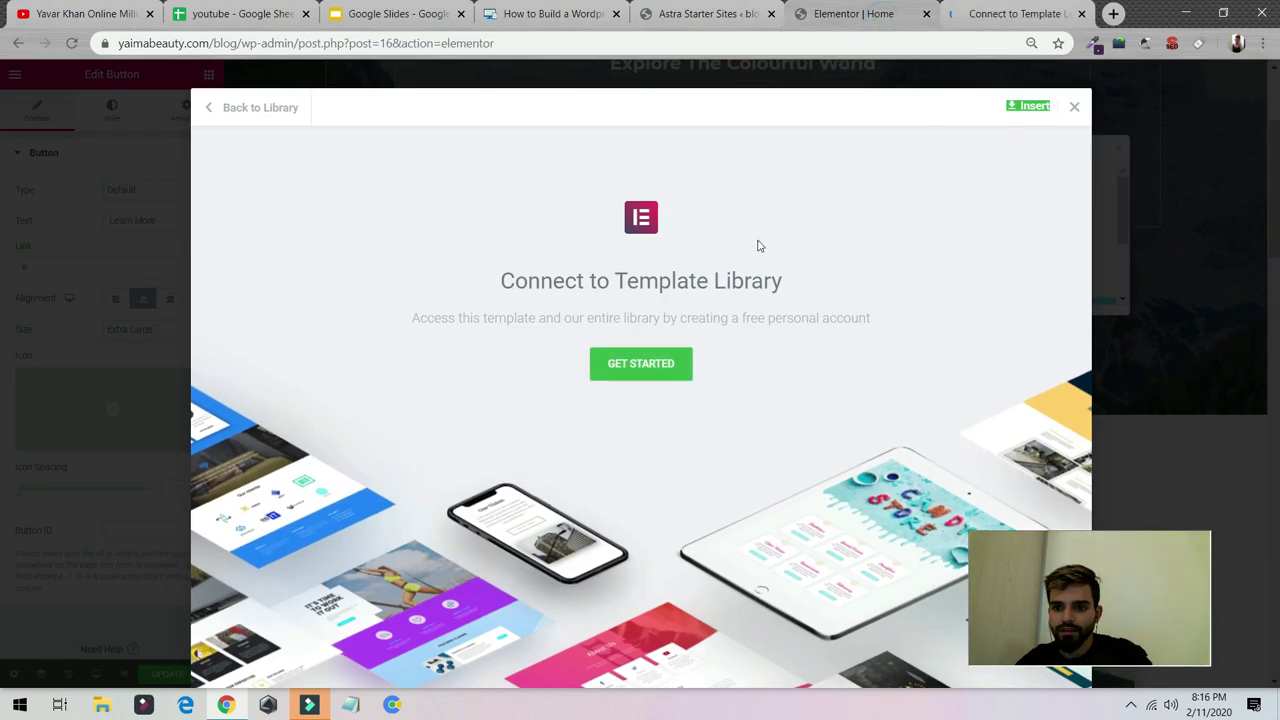
left_click(1012, 10)
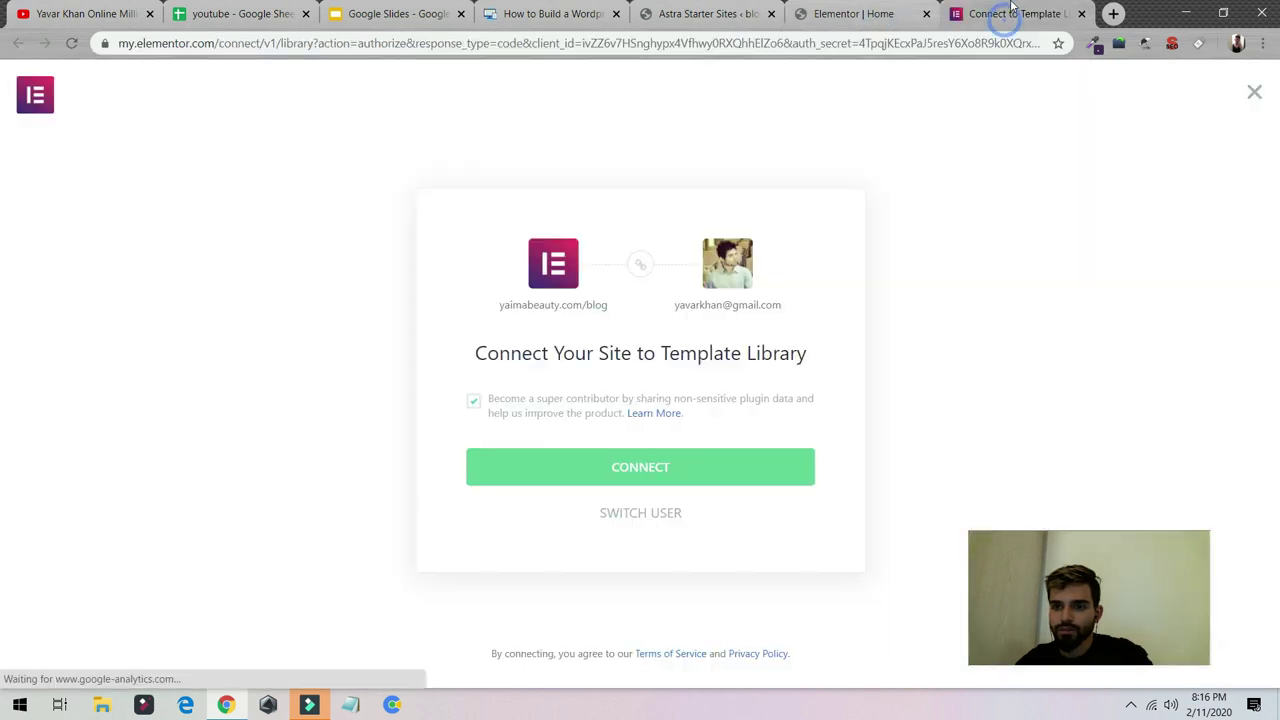
left_click(632, 480)
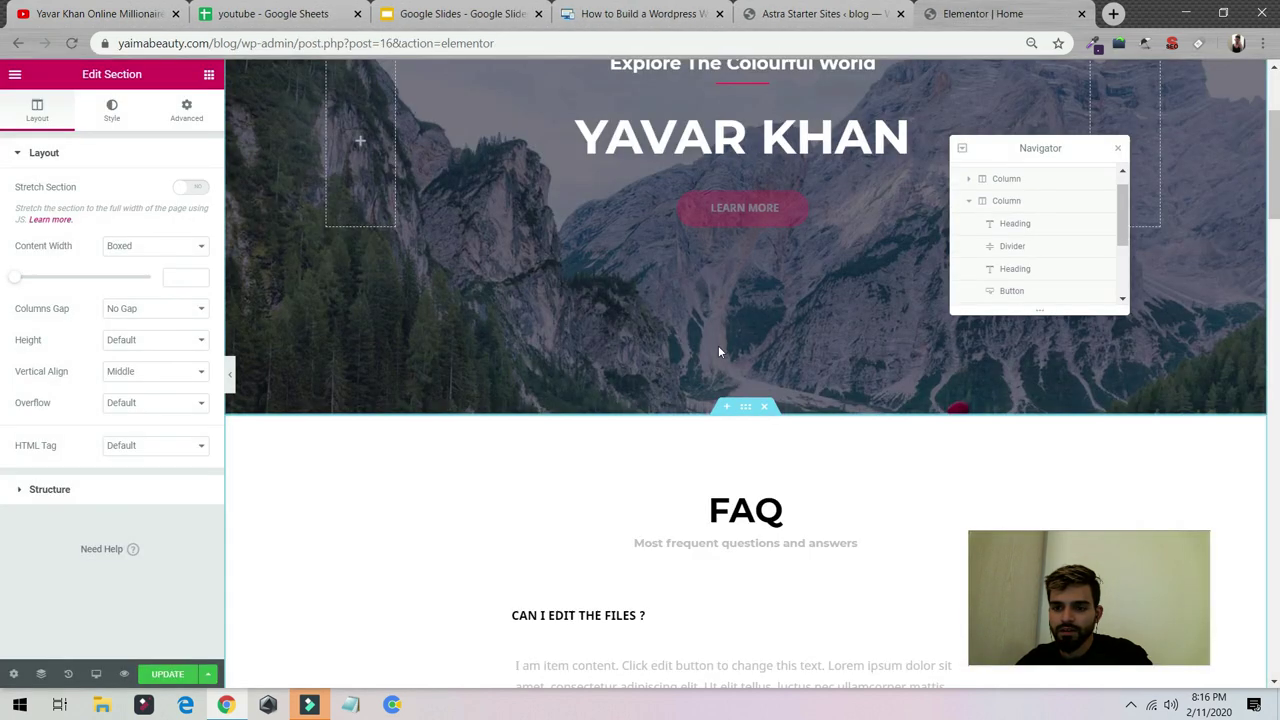
- Drag a Heading widget onto the page above Upcoming Events
scroll(680, 520, "down", 3)
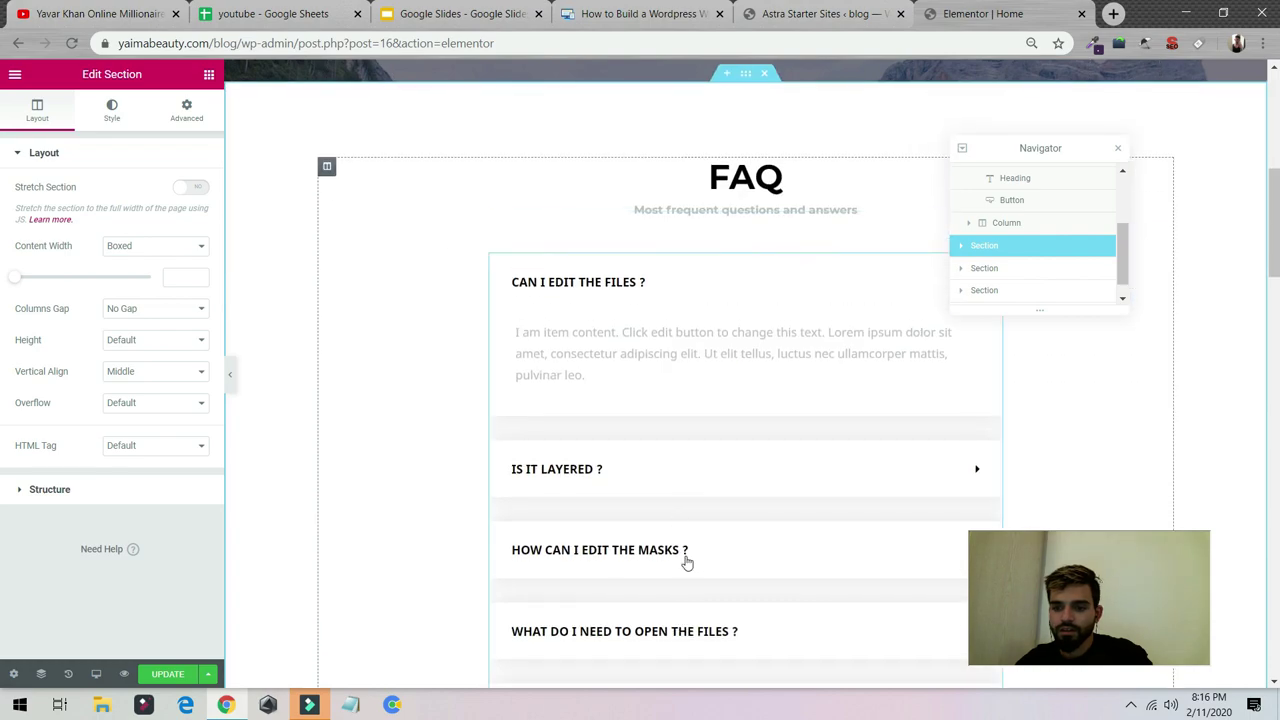
scroll(627, 469, "down", 5)
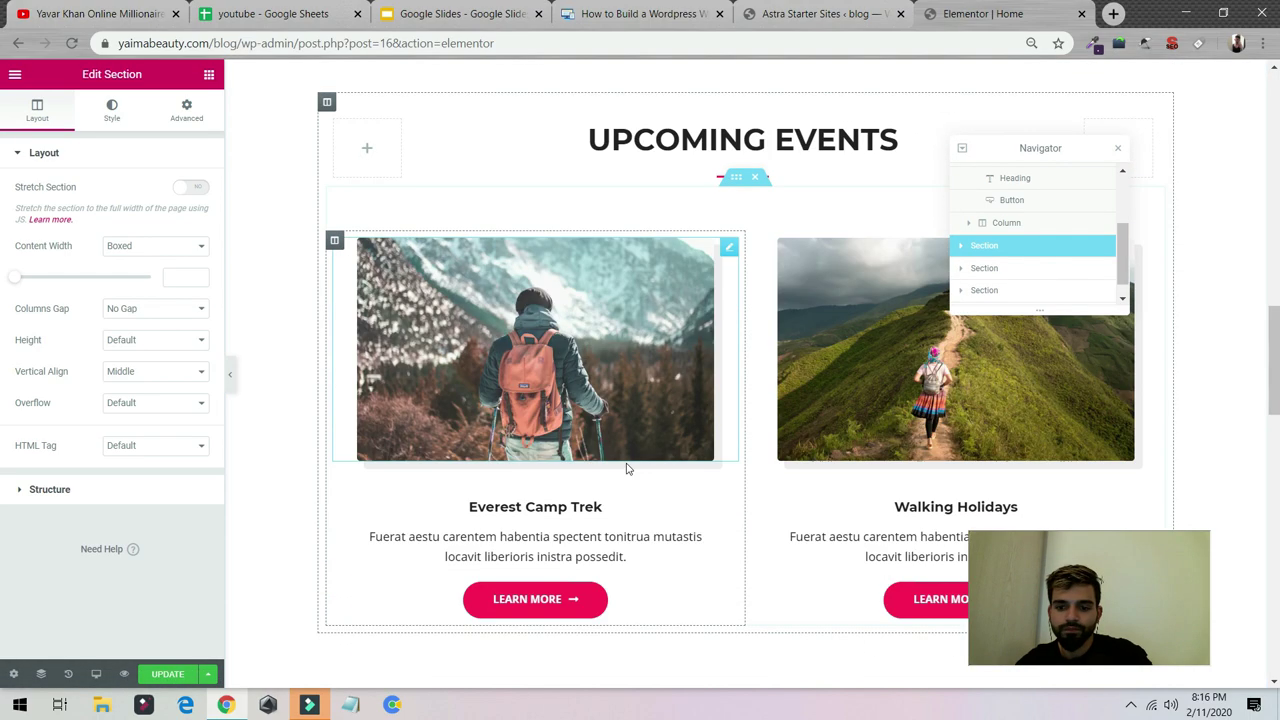
scroll(626, 465, "up", 2)
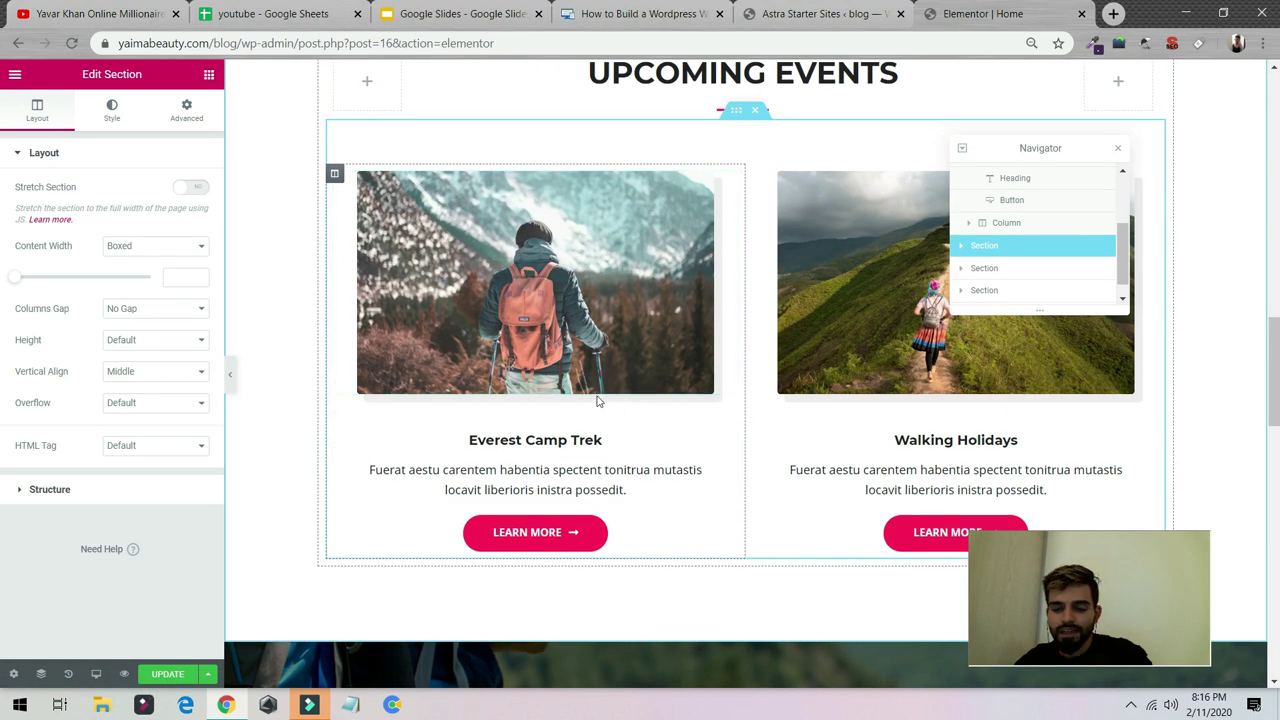
scroll(501, 343, "up", 3)
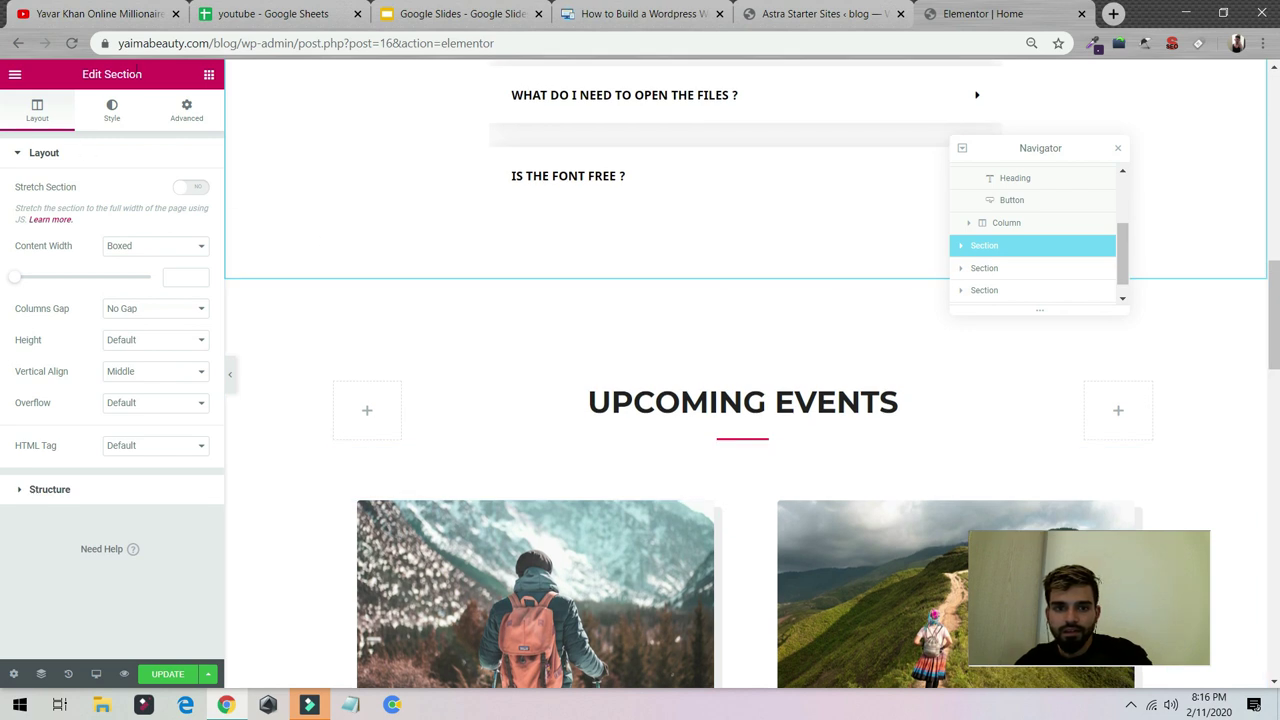
left_click(208, 75)
left_click_drag(160, 229, 677, 377)
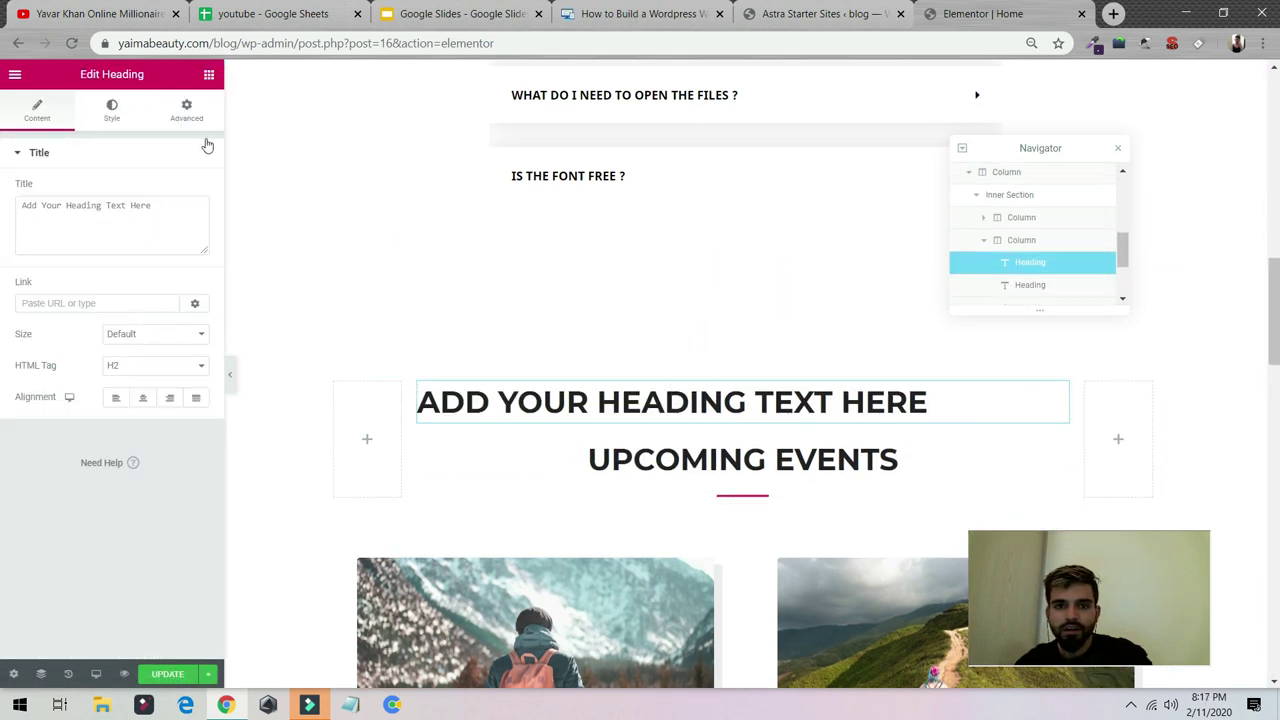
- Place an Image widget below the Upcoming Events heading, then switch to the yavarkhan.com page
left_click(208, 75)
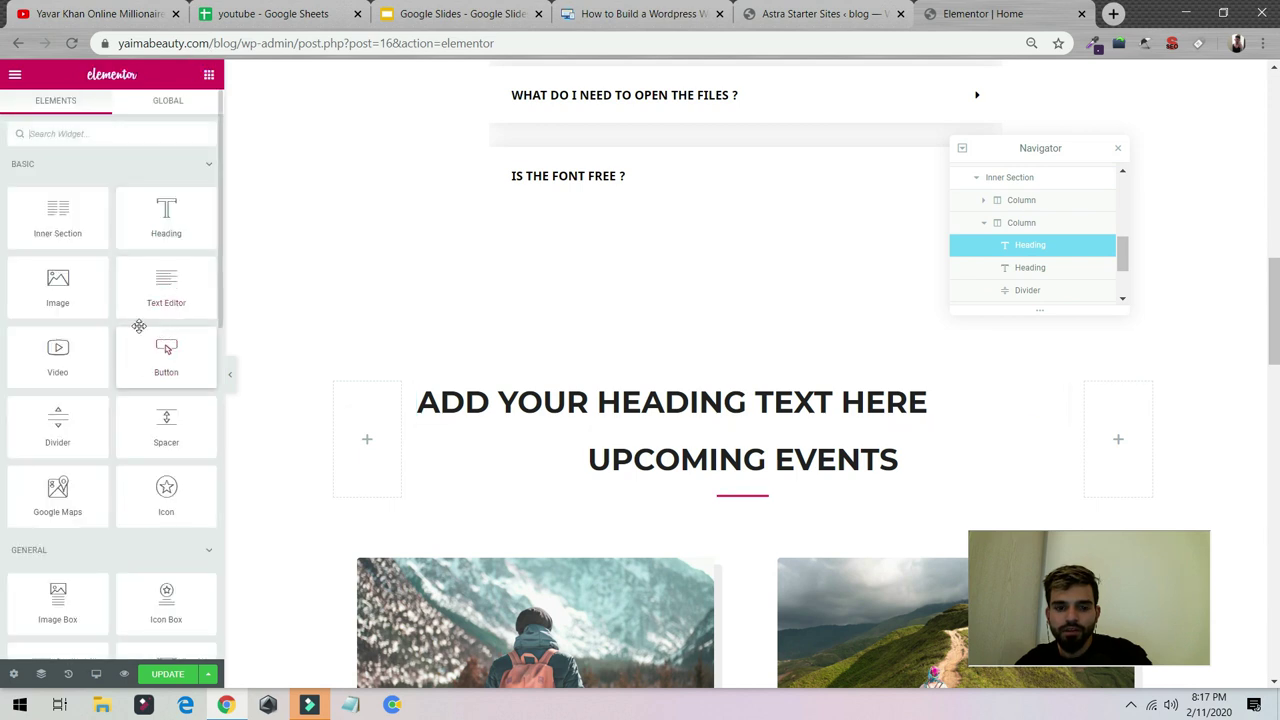
left_click_drag(57, 288, 717, 521)
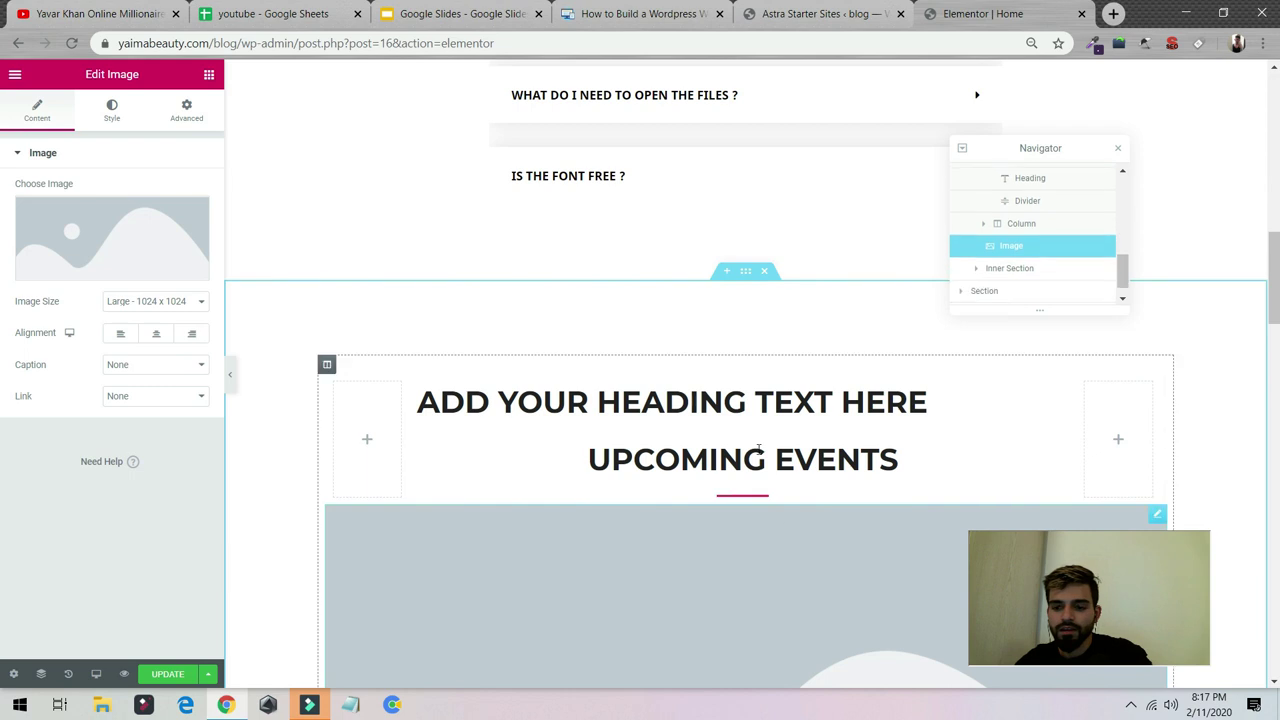
scroll(720, 430, "down", 4)
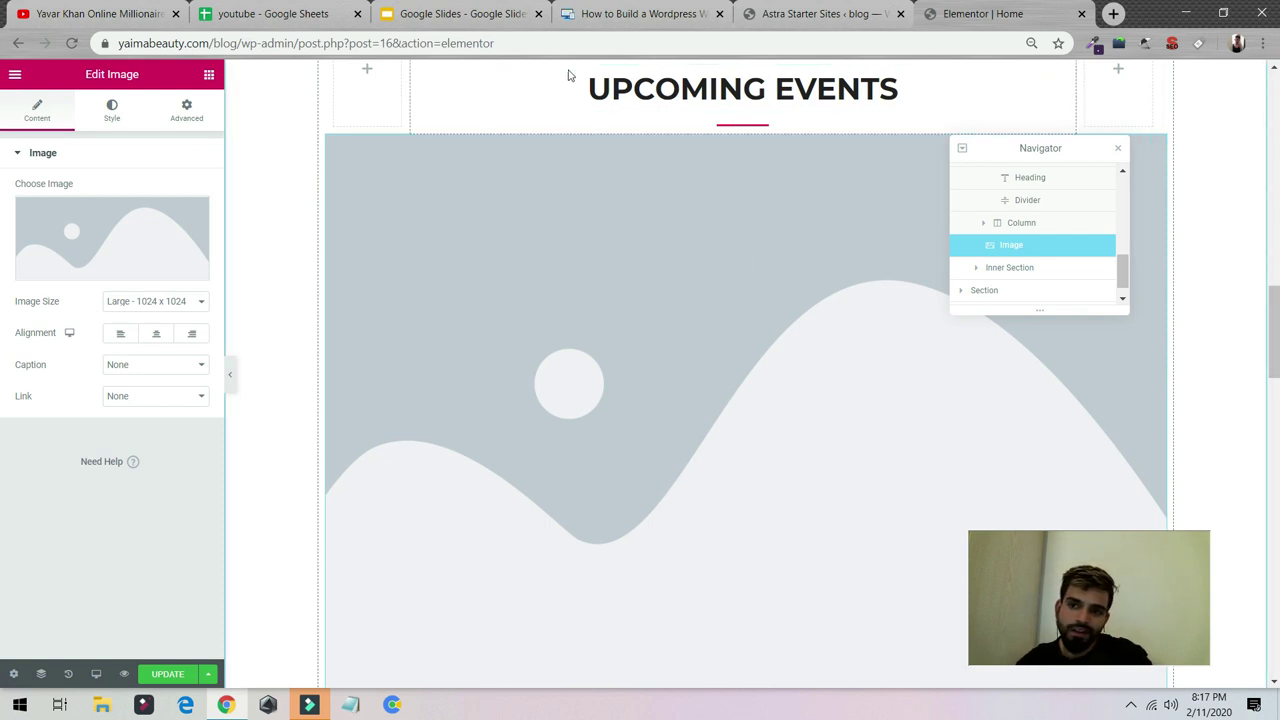
left_click(644, 13)
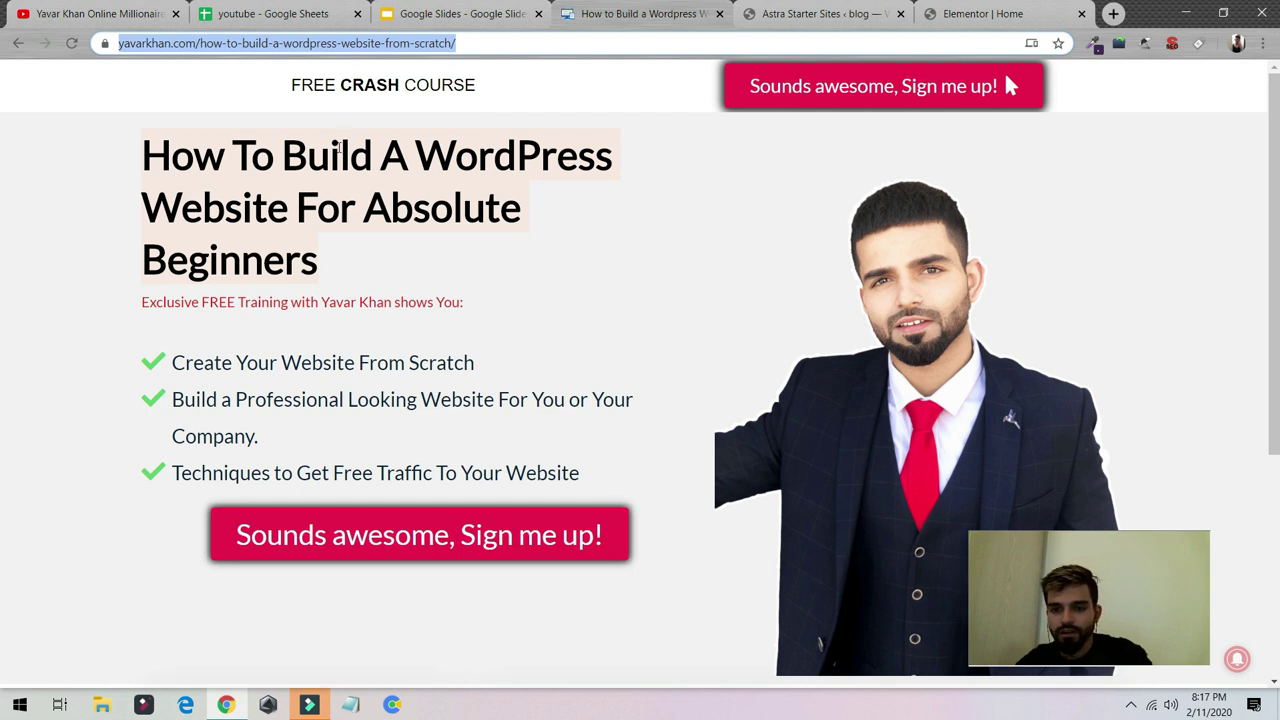
- Highlight the free traffic techniques line on the crash-course page, then switch back to the Elementor | Home editor
left_click(299, 337)
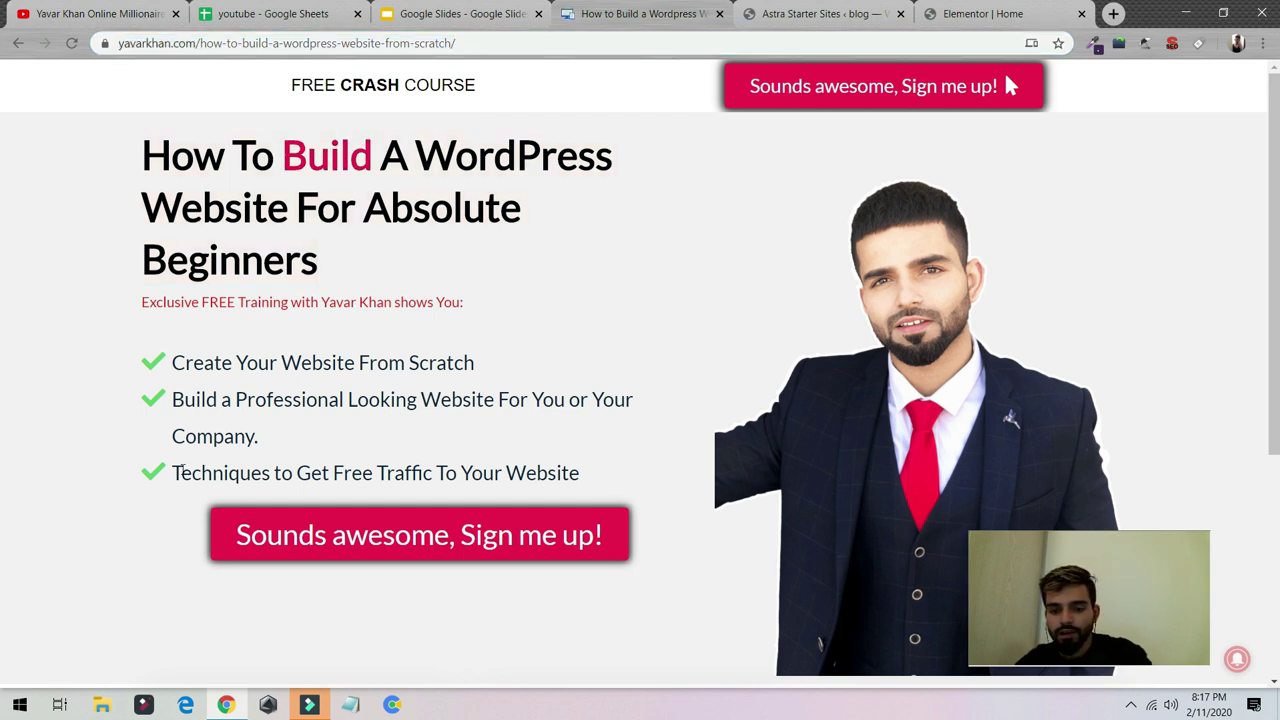
left_click_drag(175, 470, 600, 494)
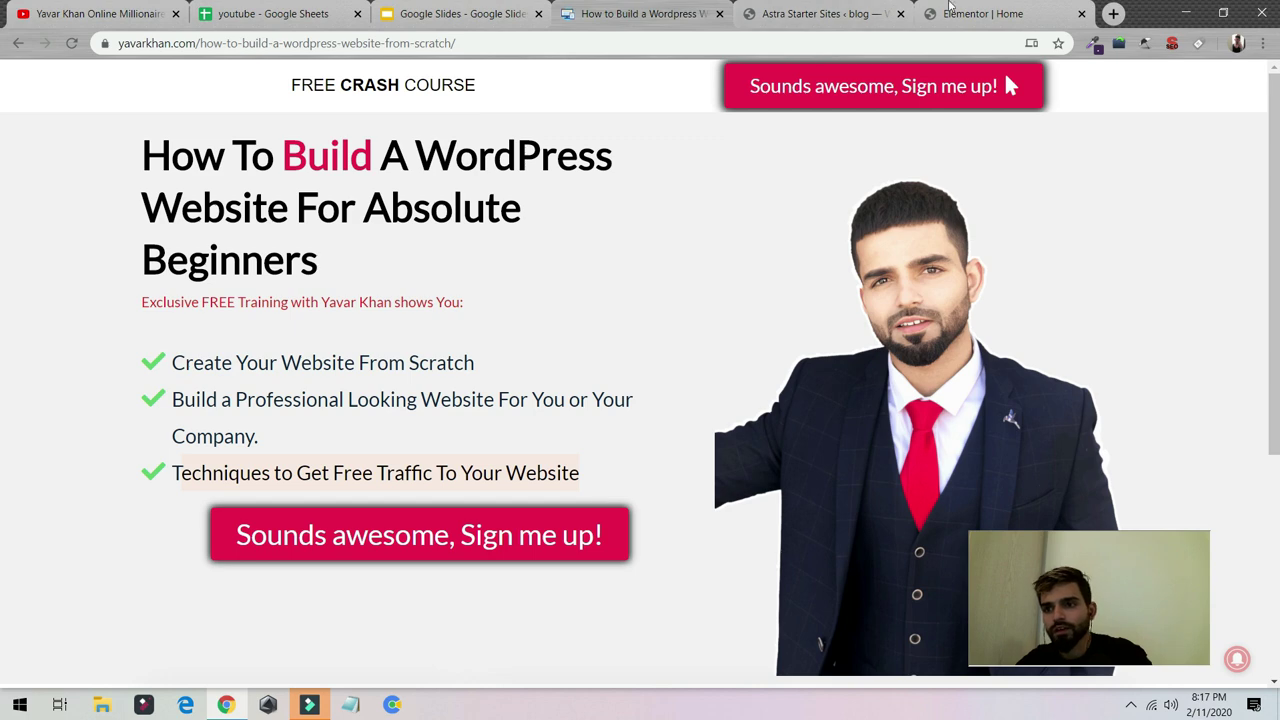
left_click(950, 8)
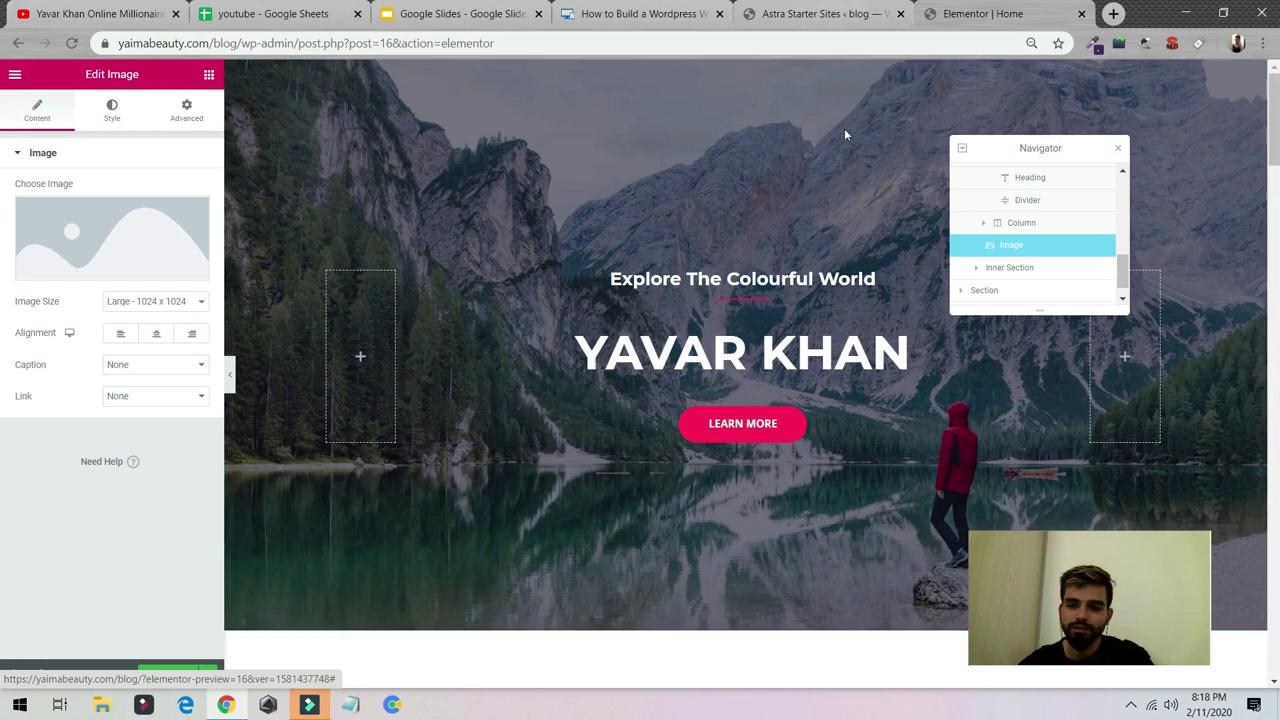
scroll(743, 324, "down", 2)
scroll(743, 324, "up", 2)
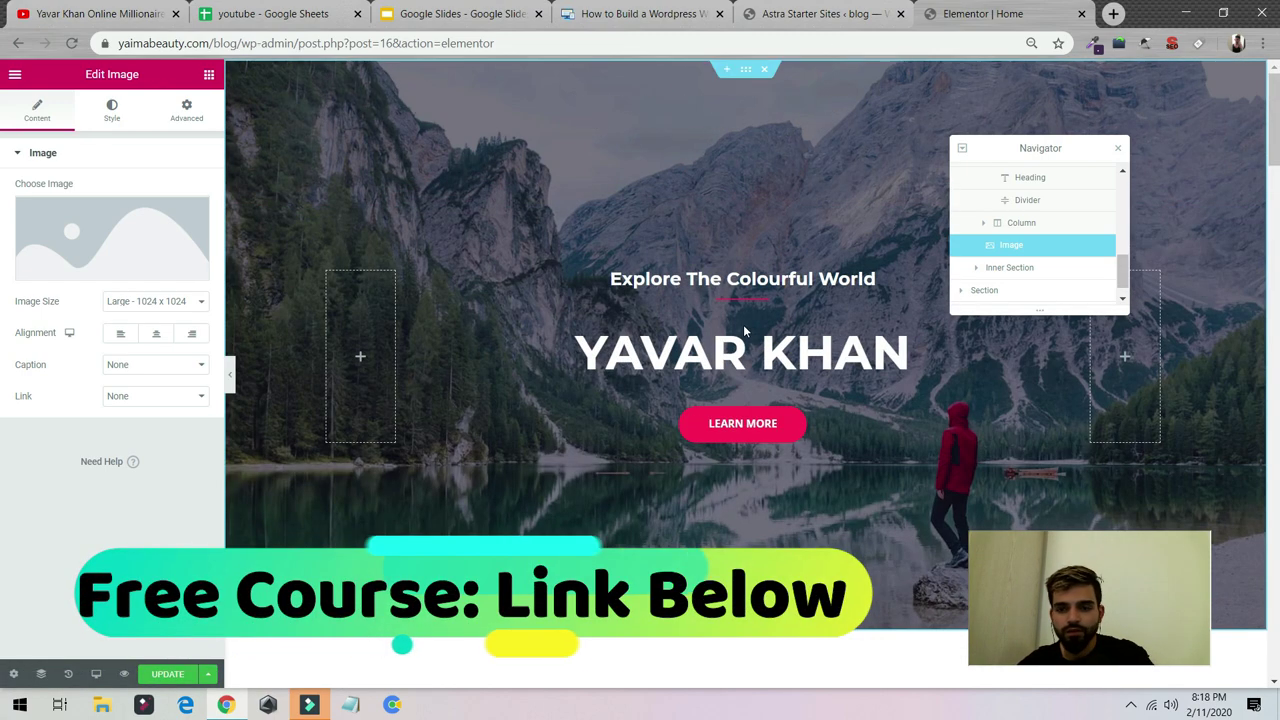